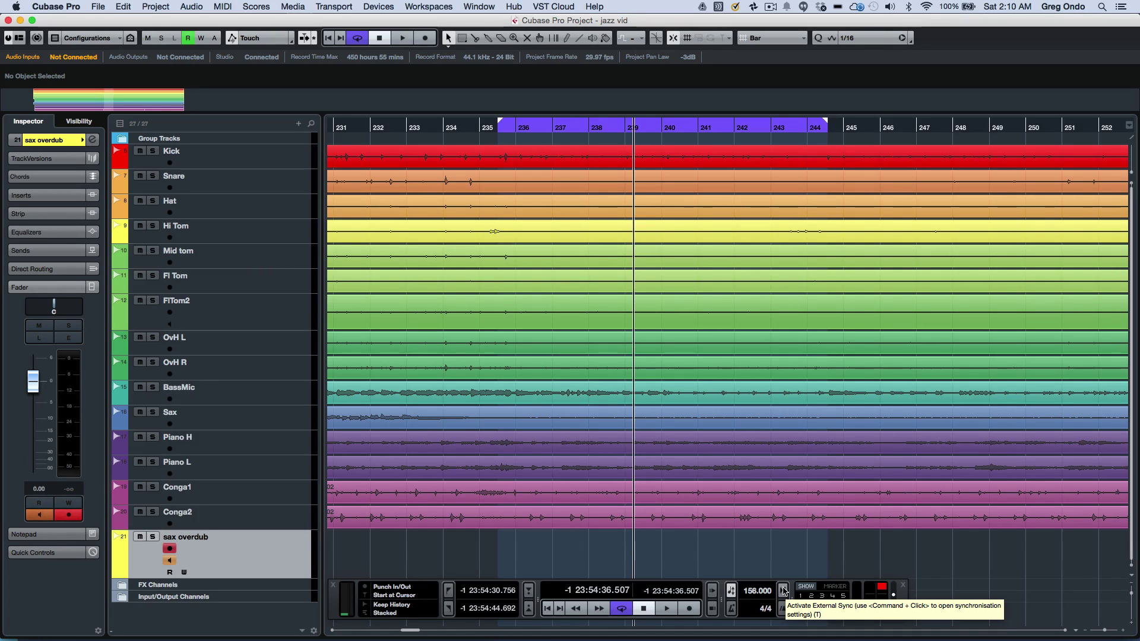
# Step: In the transport Setup, reposition MIDI Activity to sit just before Marker and confirm
pyautogui.rightClick(744, 587)
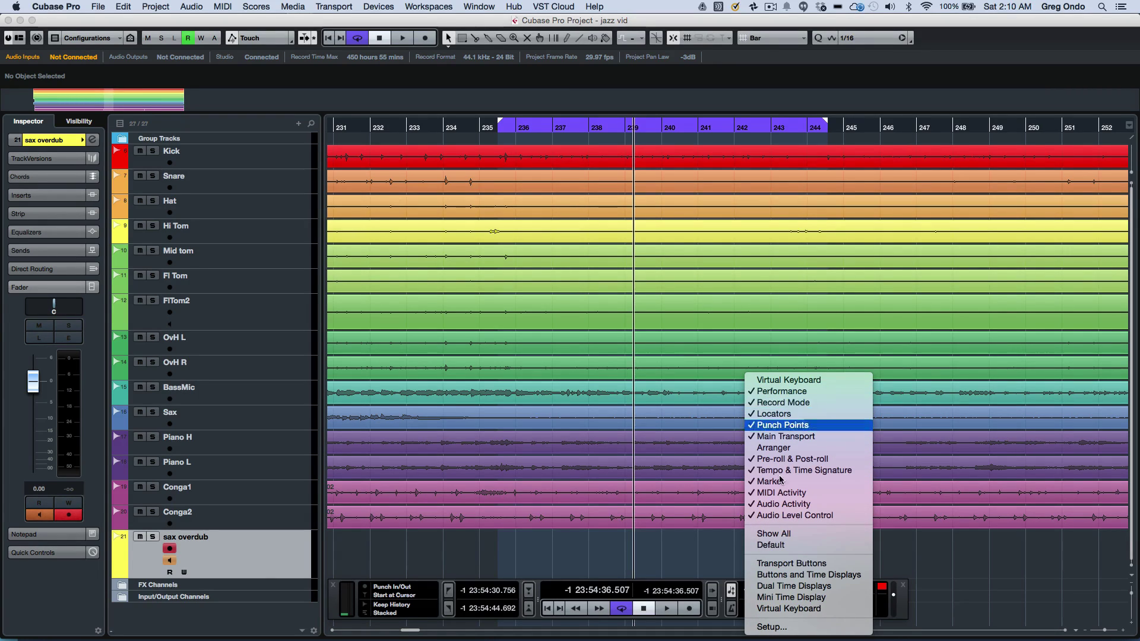
pyautogui.click(782, 627)
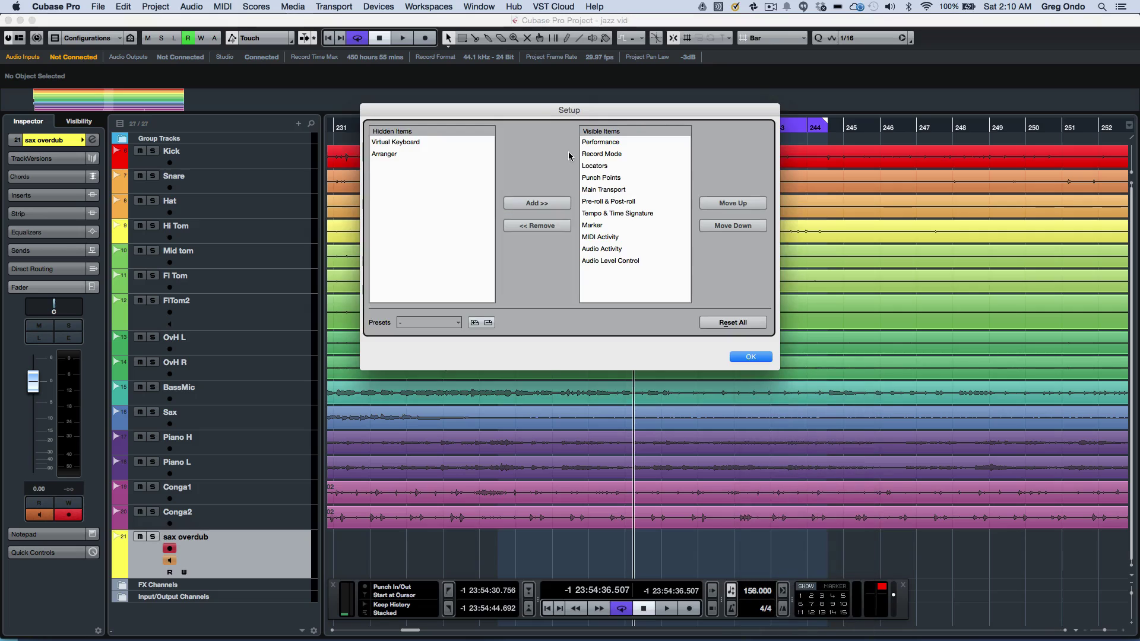
pyautogui.click(609, 237)
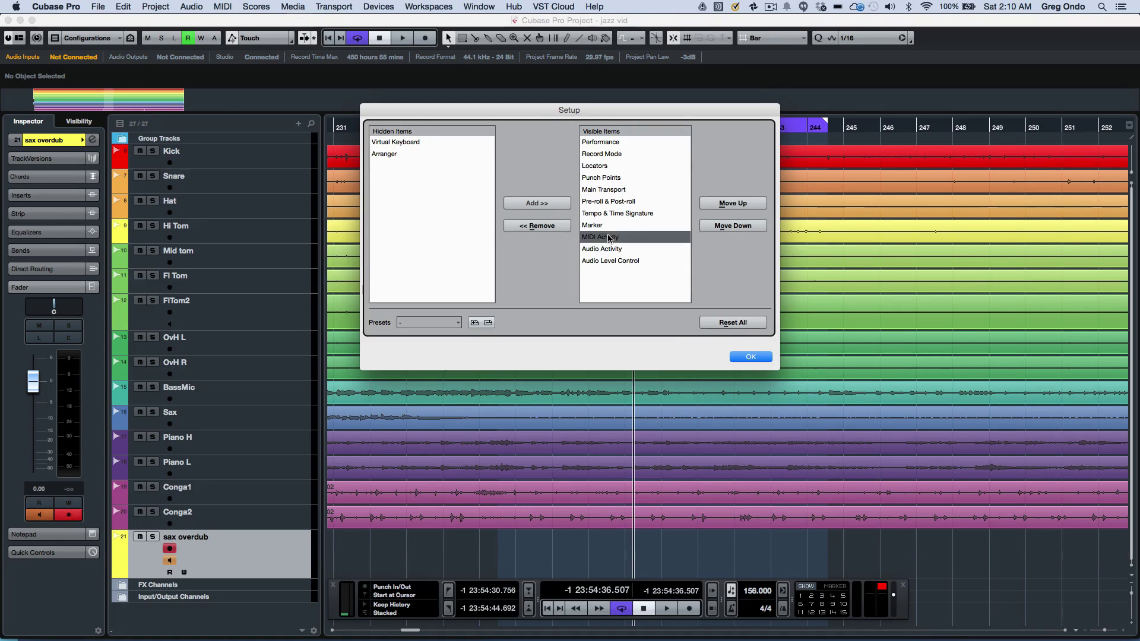
pyautogui.click(712, 206)
pyautogui.click(712, 205)
pyautogui.click(712, 205)
pyautogui.click(712, 205)
pyautogui.click(712, 206)
pyautogui.click(712, 206)
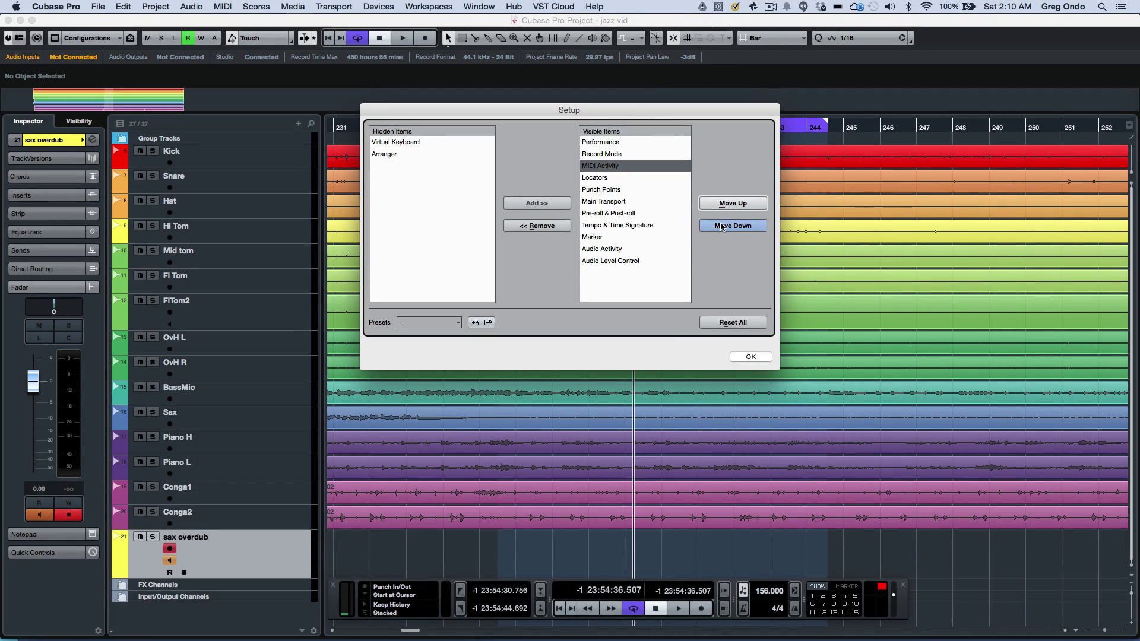
pyautogui.click(732, 226)
pyautogui.click(731, 225)
pyautogui.click(732, 226)
pyautogui.click(731, 225)
pyautogui.click(731, 226)
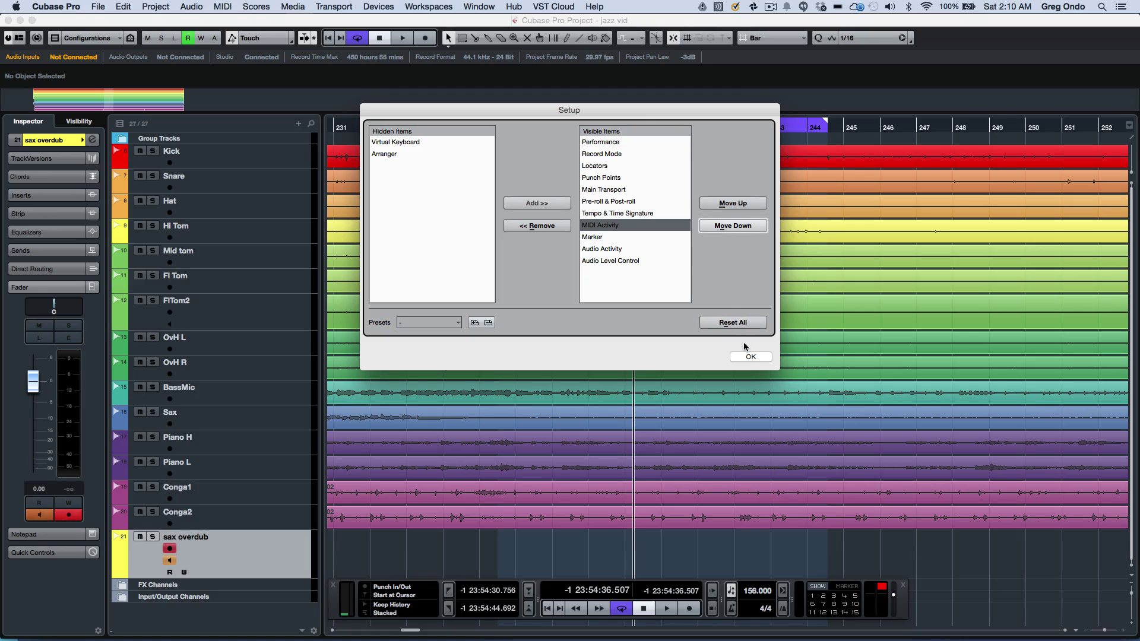
pyautogui.click(750, 356)
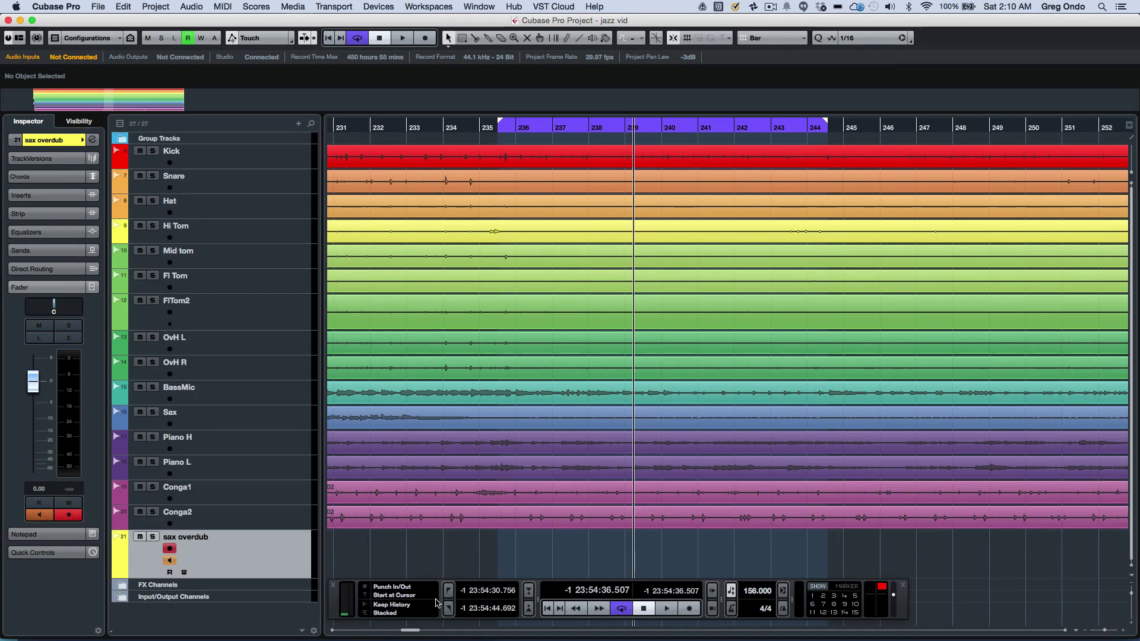
pyautogui.click(416, 614)
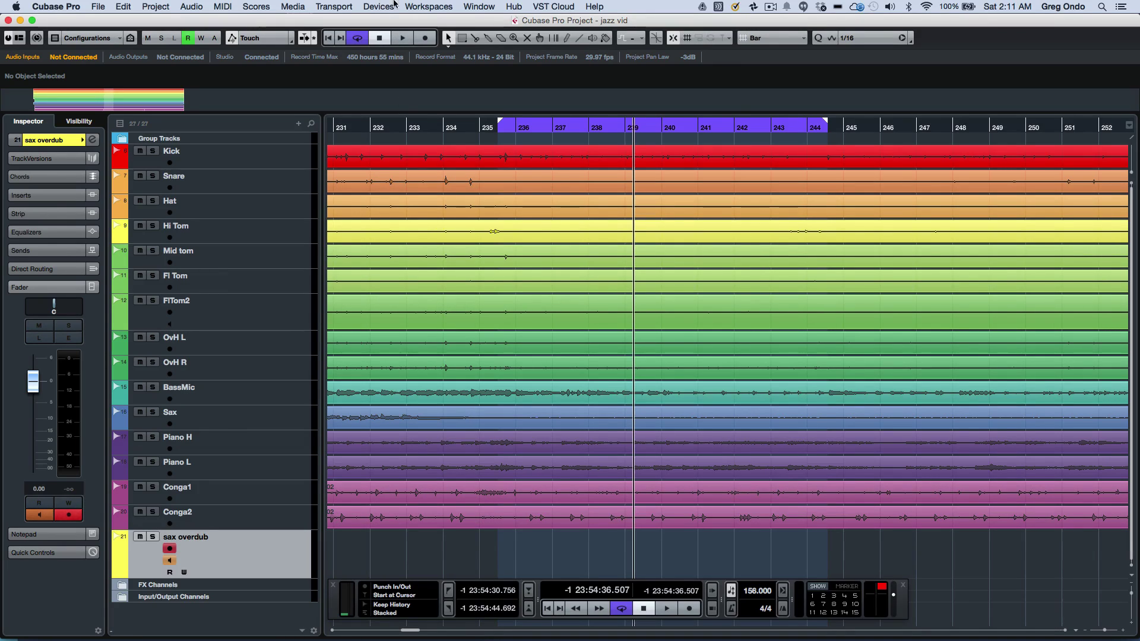
pyautogui.click(346, 8)
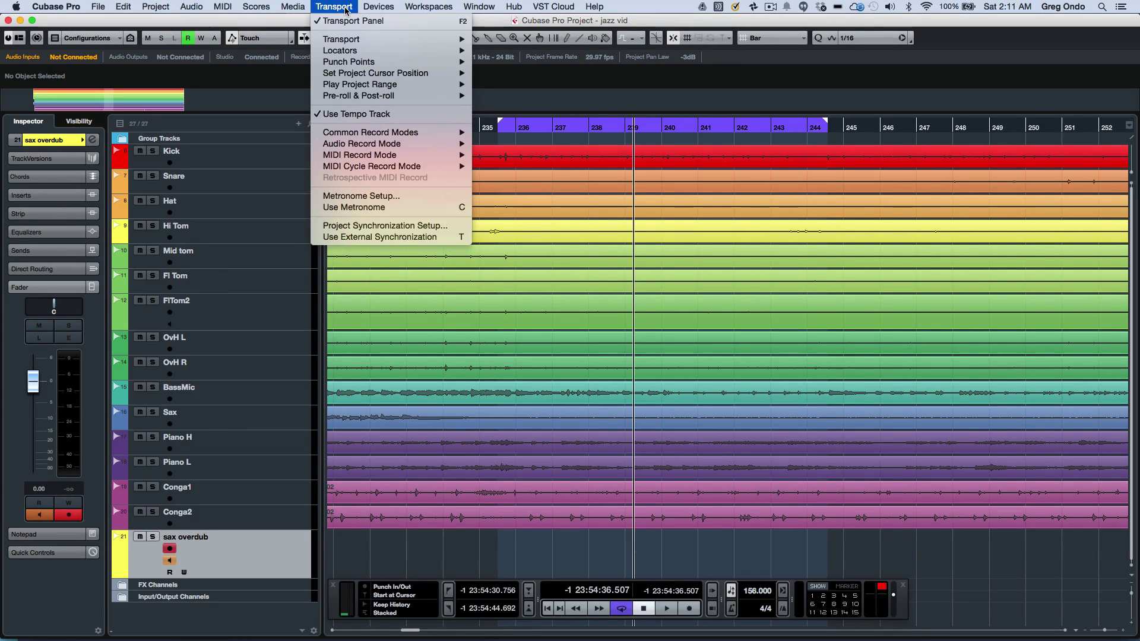
pyautogui.moveTo(350, 42)
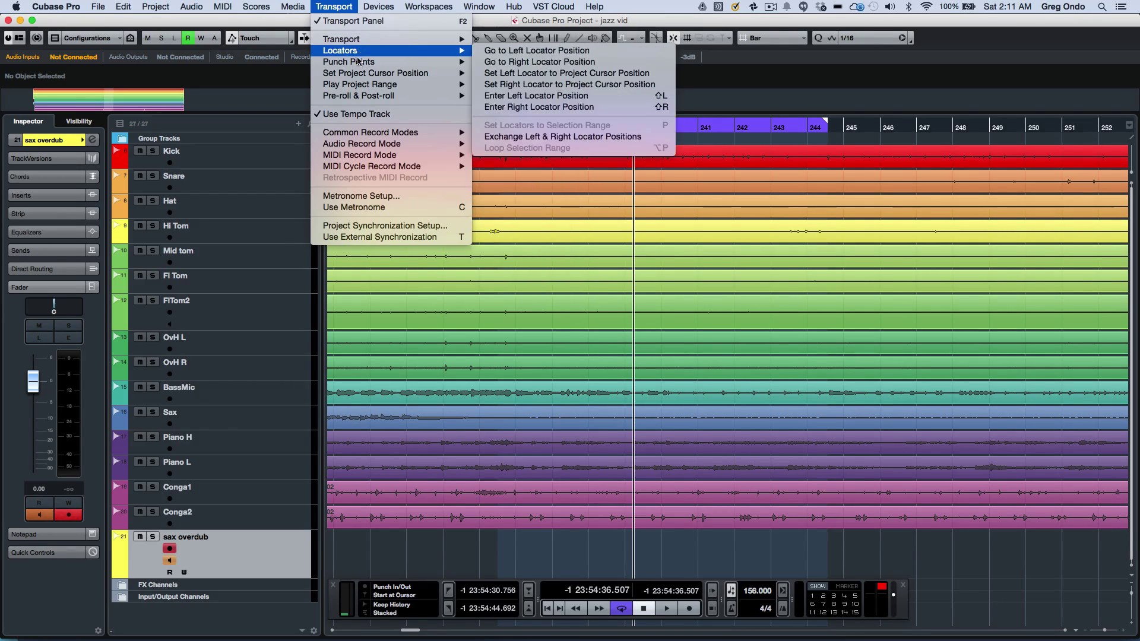
pyautogui.moveTo(375, 74)
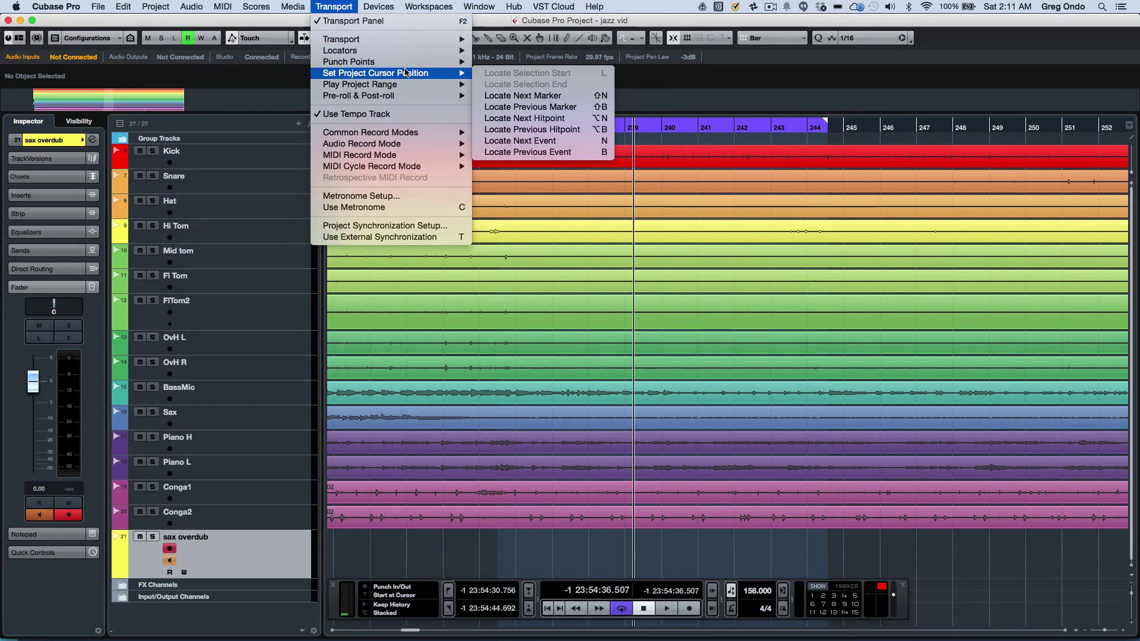
pyautogui.moveTo(398, 134)
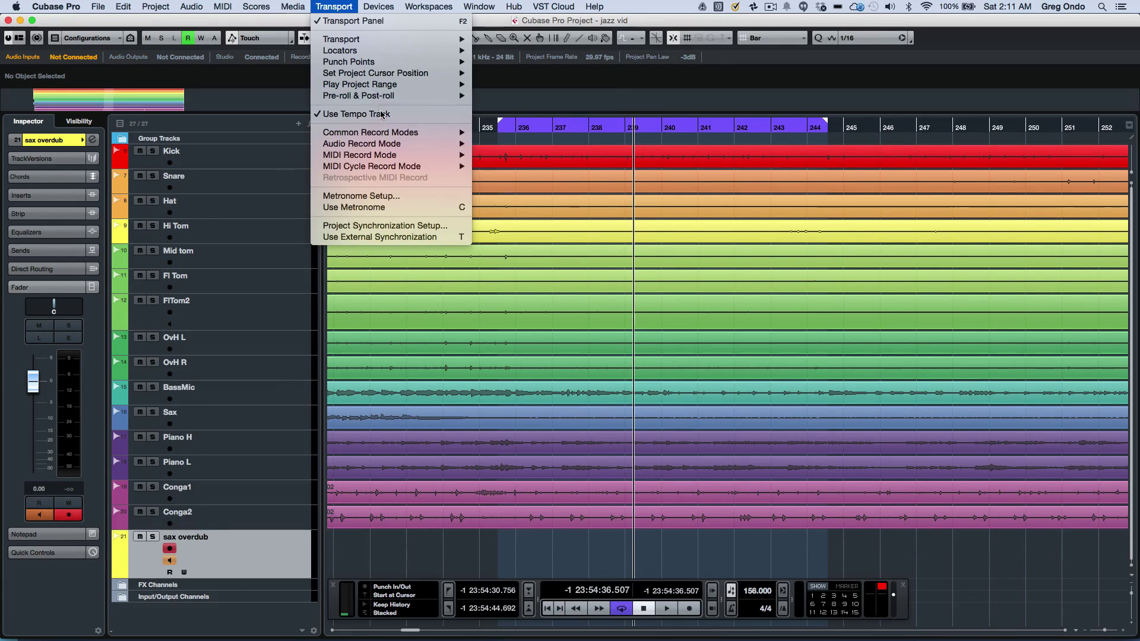
pyautogui.click(649, 147)
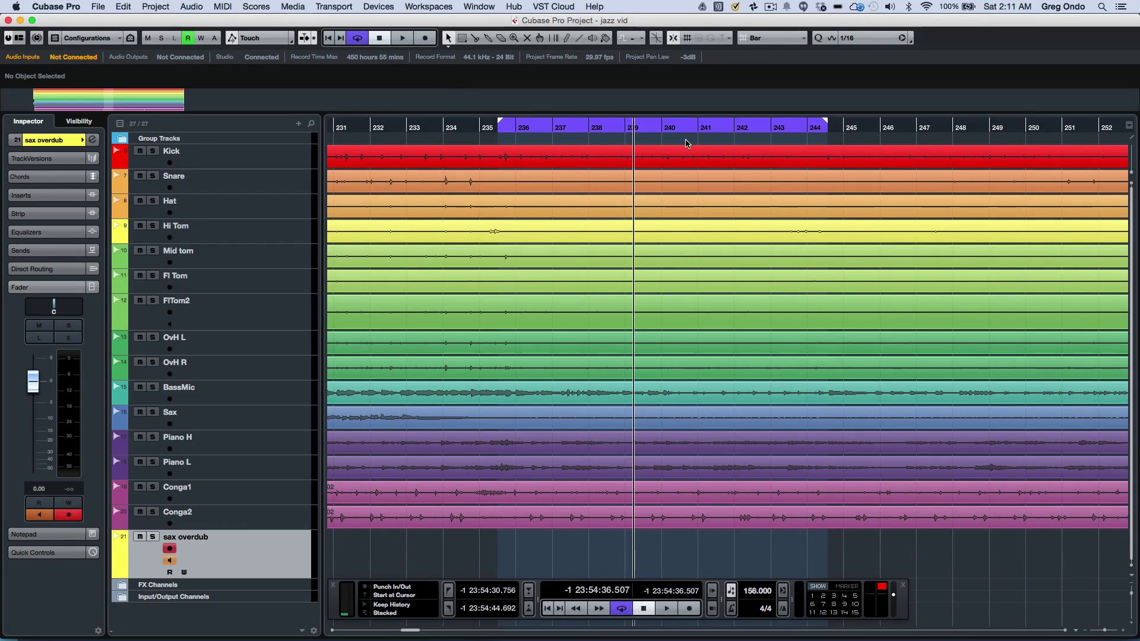
# Step: Switch to Range Selection and select bars 238 to 242 on the Kick track
pyautogui.rightClick(605, 157)
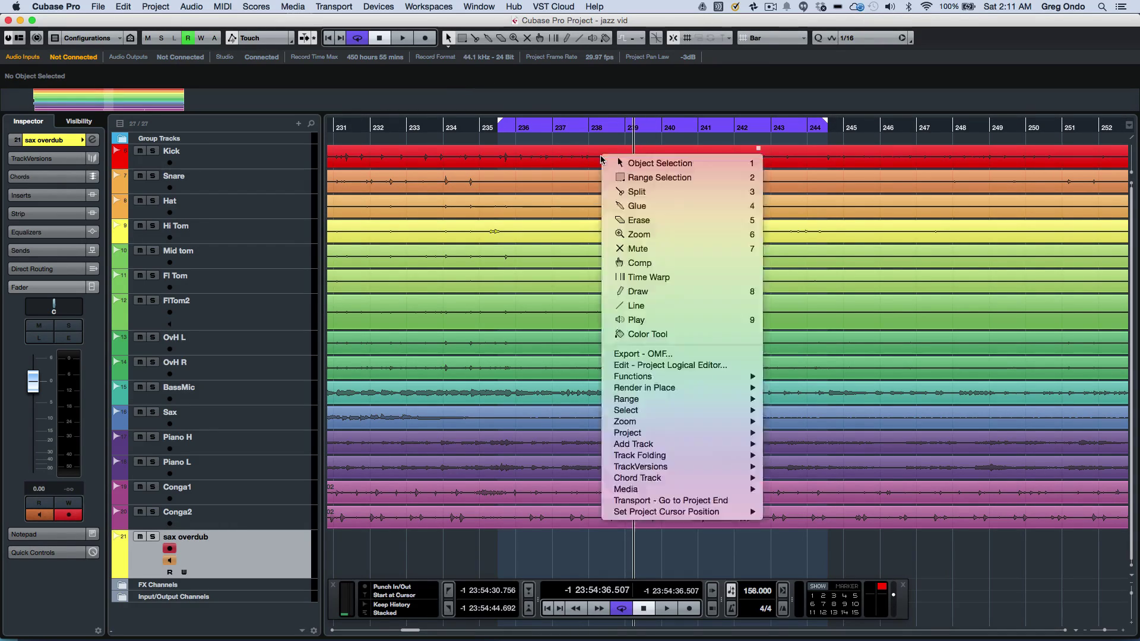
pyautogui.click(618, 176)
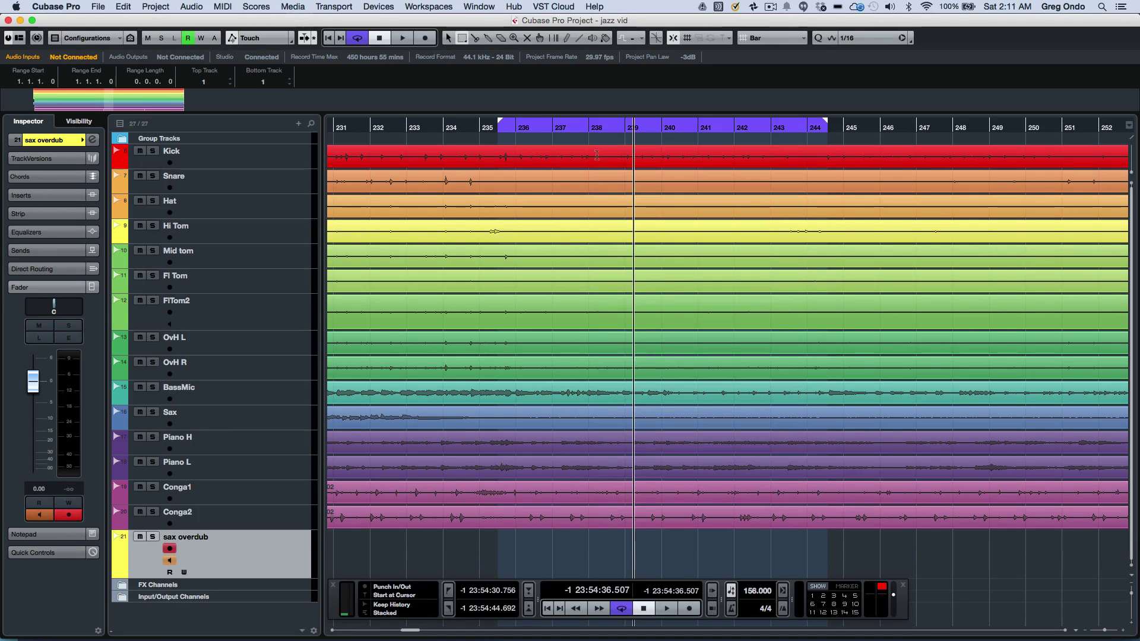
pyautogui.moveTo(590, 157); pyautogui.dragTo(738, 160)
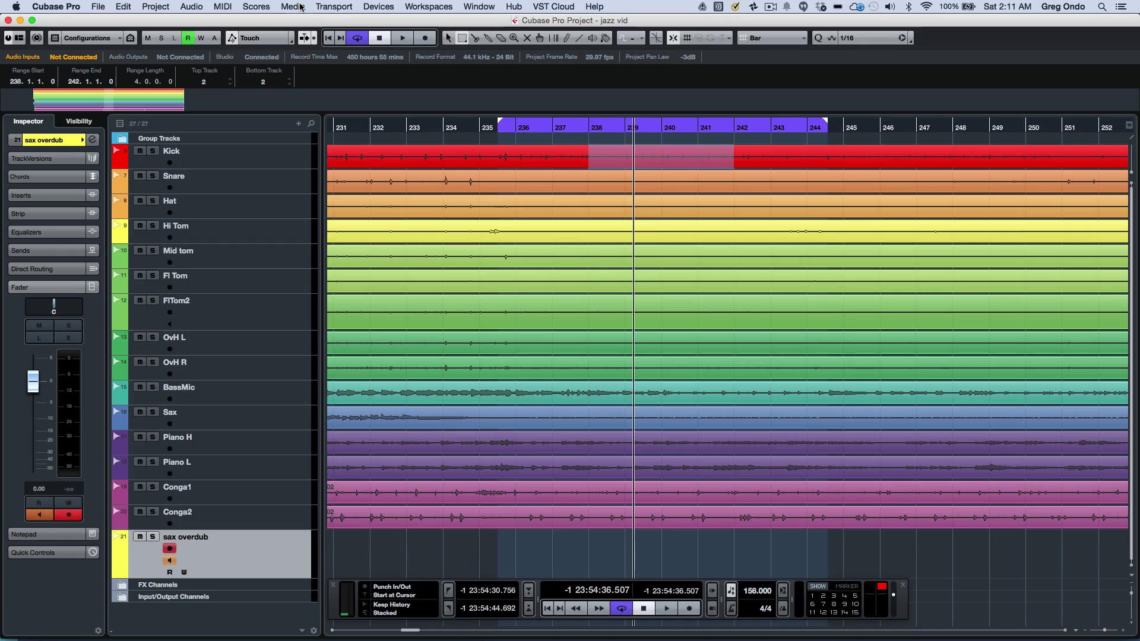
pyautogui.click(335, 6)
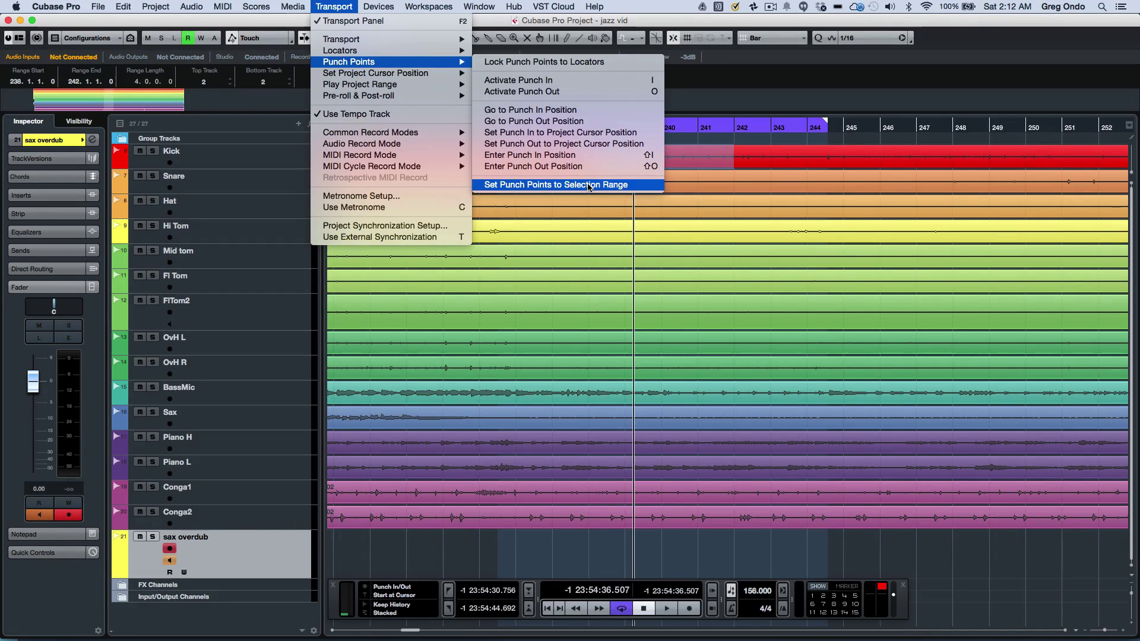
# Step: Set punch points to bars 238–242 and record a sax overdub take starting playback from bar 234
pyautogui.click(588, 186)
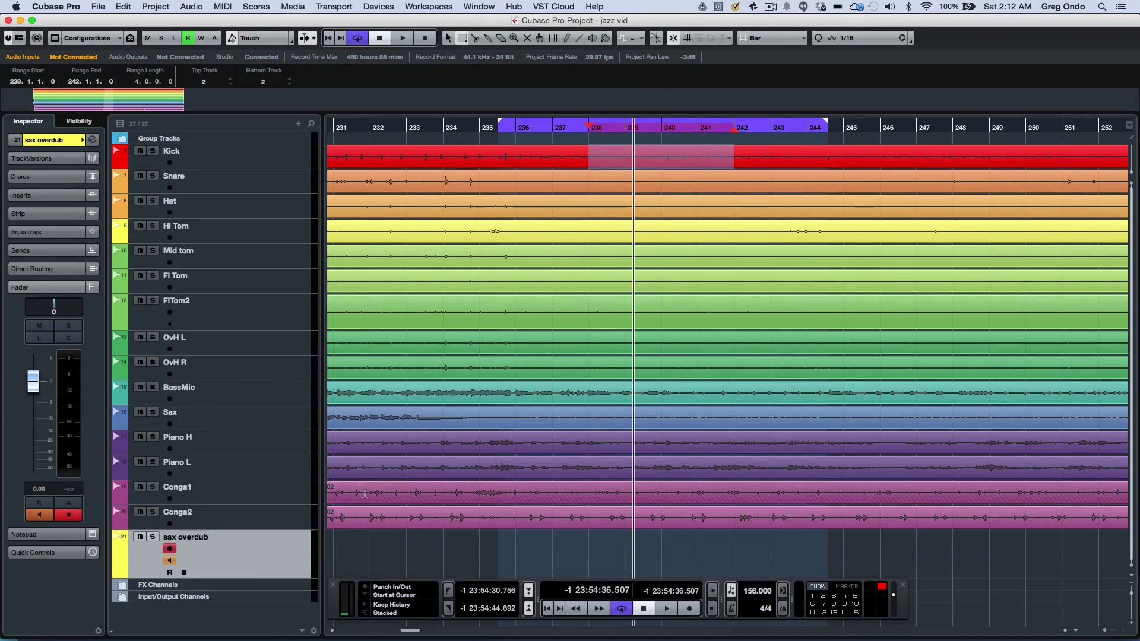
pyautogui.click(444, 124)
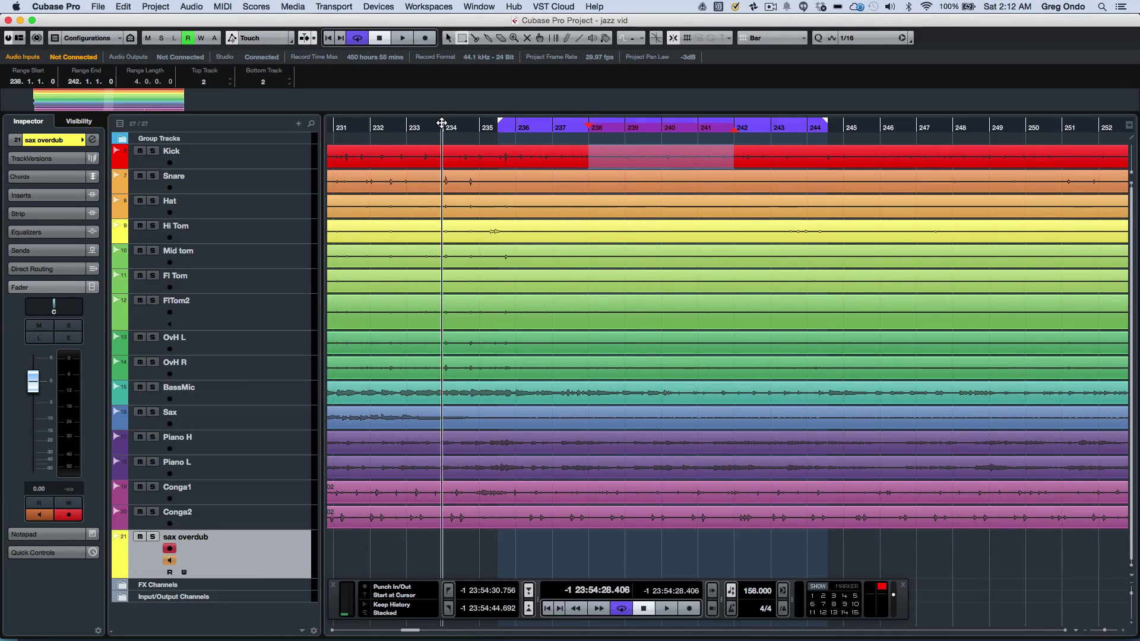
pyautogui.click(667, 610)
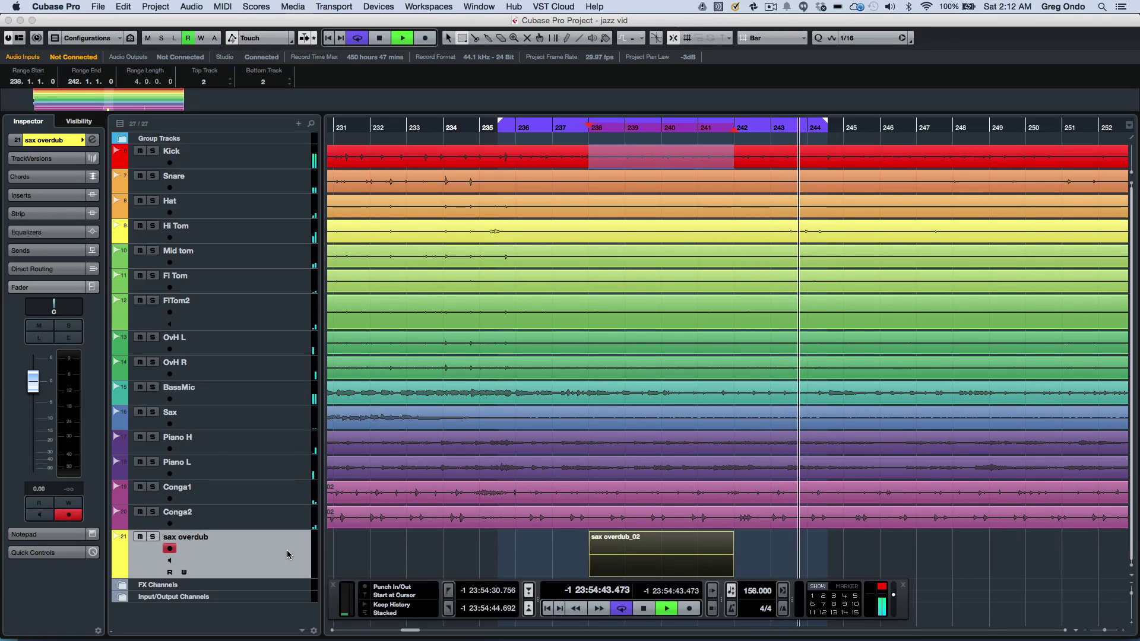
pyautogui.press('space')
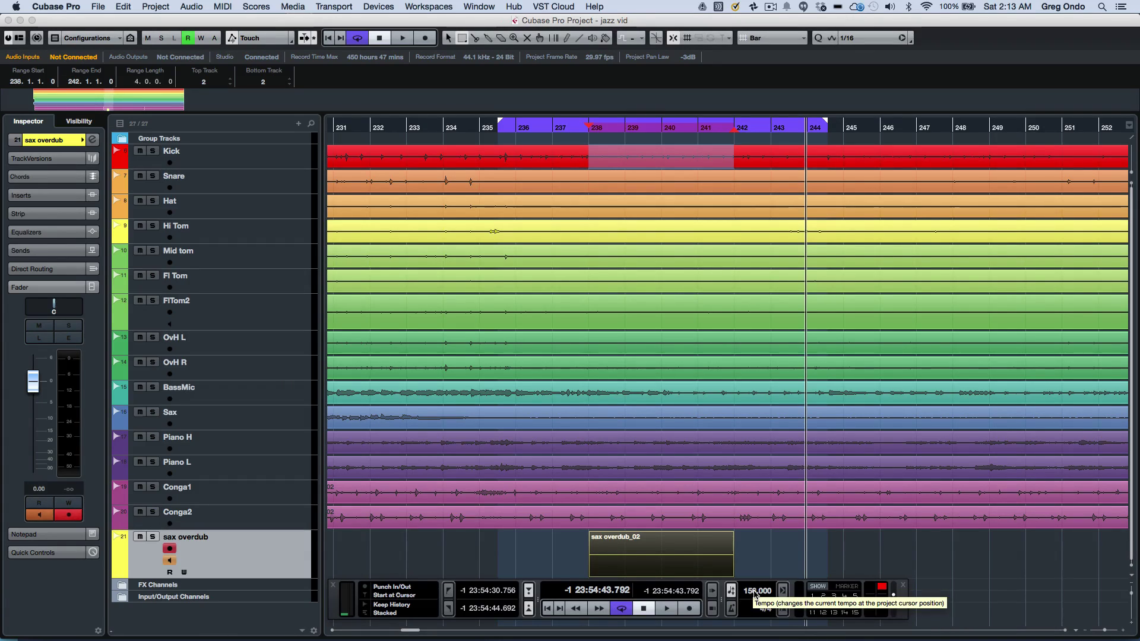
# Step: Scroll through the tracks to review the sax overdub_02 take on the sax overdub track
pyautogui.scroll(-3, 755, 594)
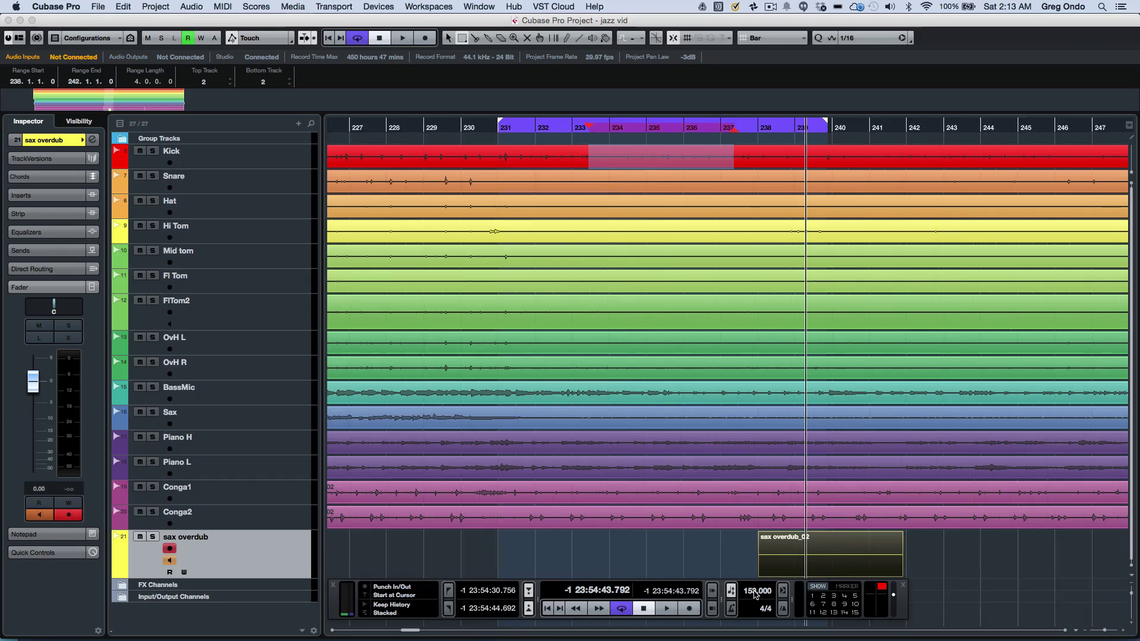
pyautogui.scroll(-5, 756, 594)
pyautogui.scroll(9, 756, 594)
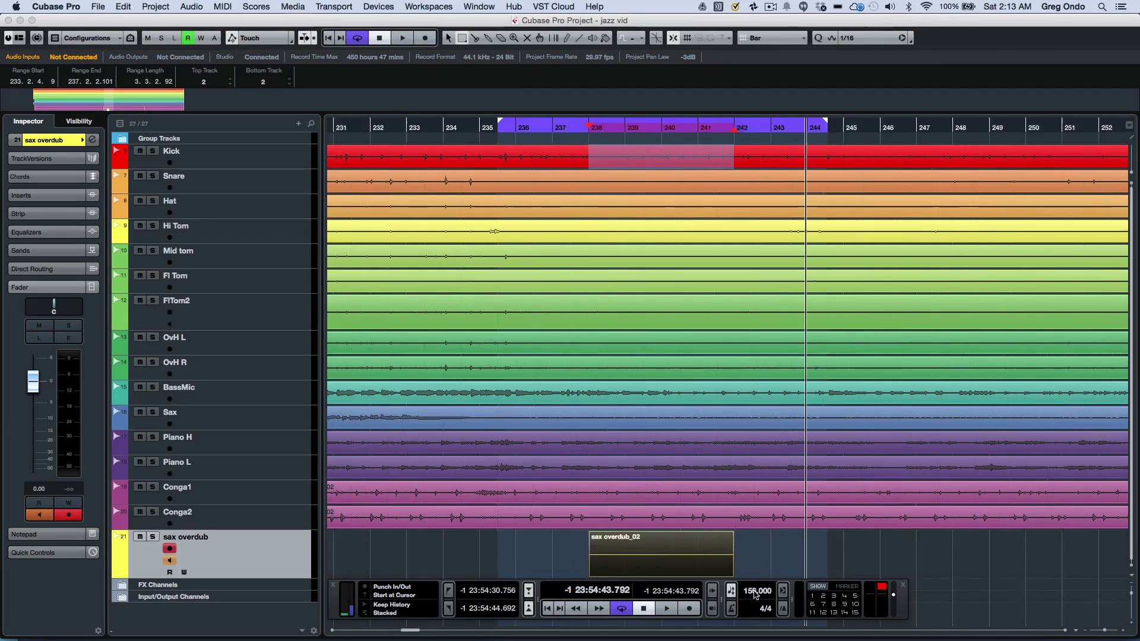
pyautogui.scroll(-7, 755, 594)
pyautogui.scroll(7, 755, 594)
pyautogui.scroll(-3, 756, 594)
pyautogui.scroll(-3, 756, 594)
pyautogui.scroll(6, 756, 593)
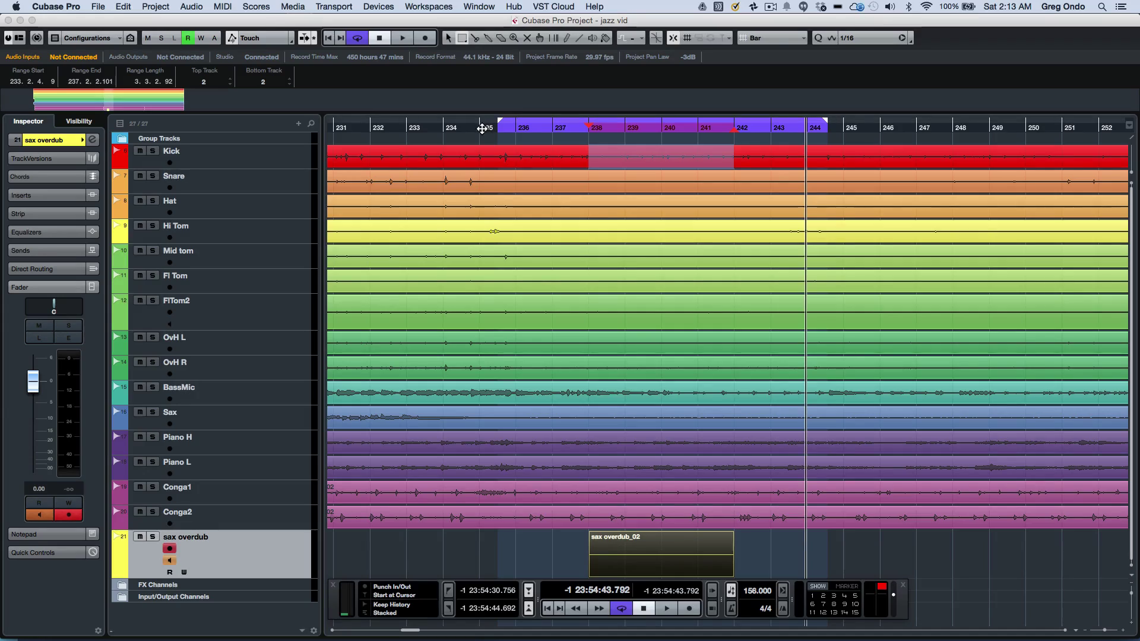
# Step: Select the OvH L_11 event with Object Selection and analyze it with Tempo Detection
pyautogui.moveTo(484, 126); pyautogui.dragTo(496, 62)
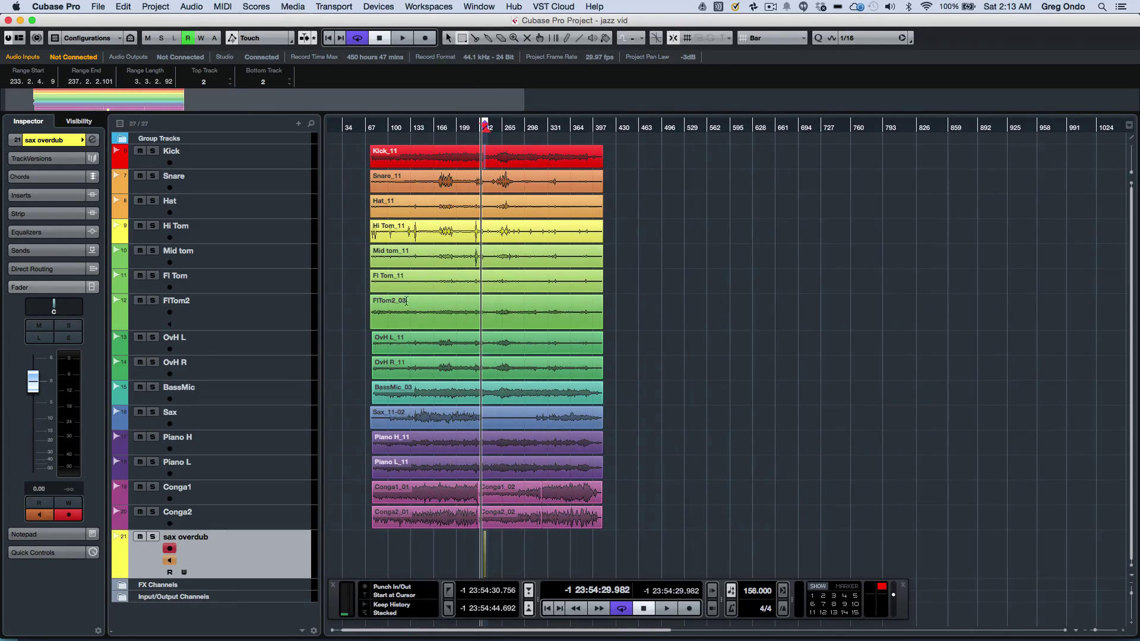
pyautogui.rightClick(422, 313)
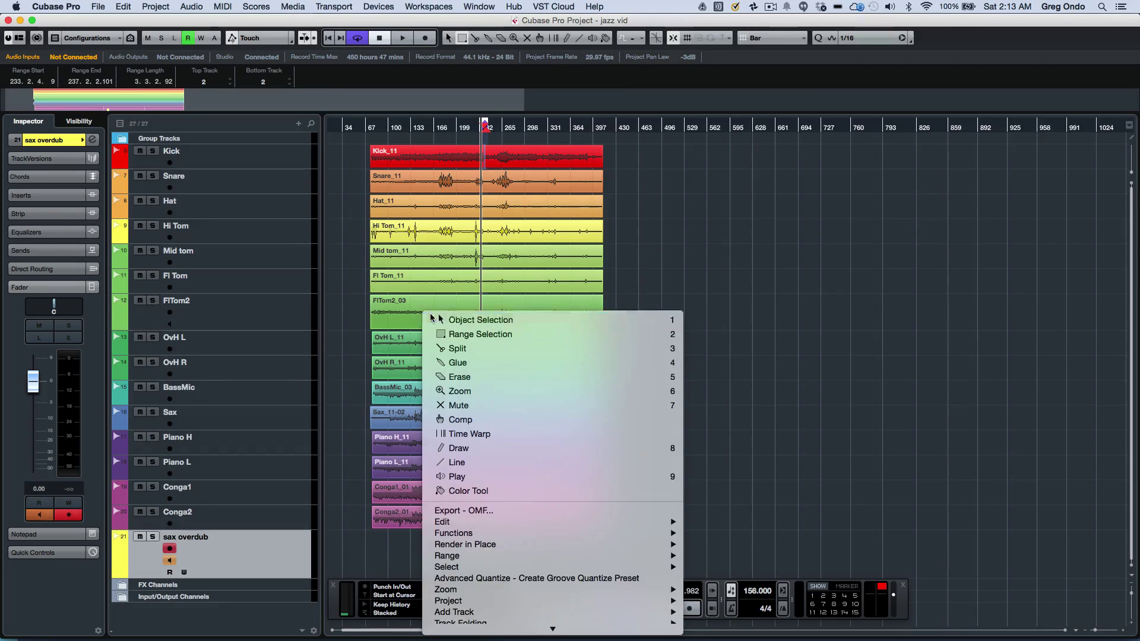
pyautogui.click(428, 317)
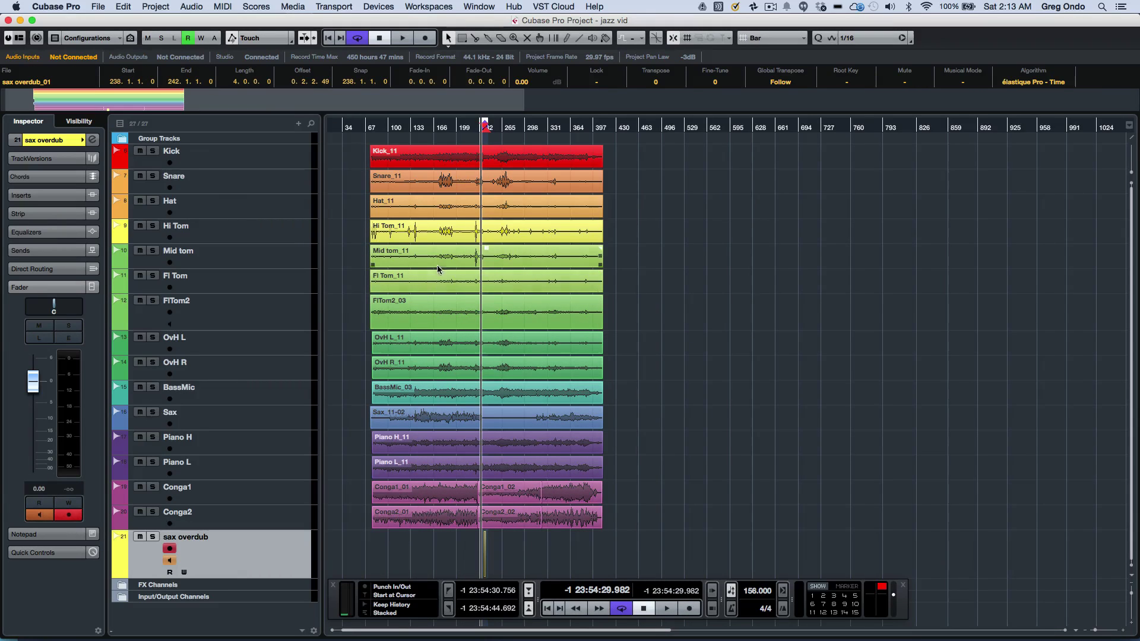
pyautogui.click(432, 348)
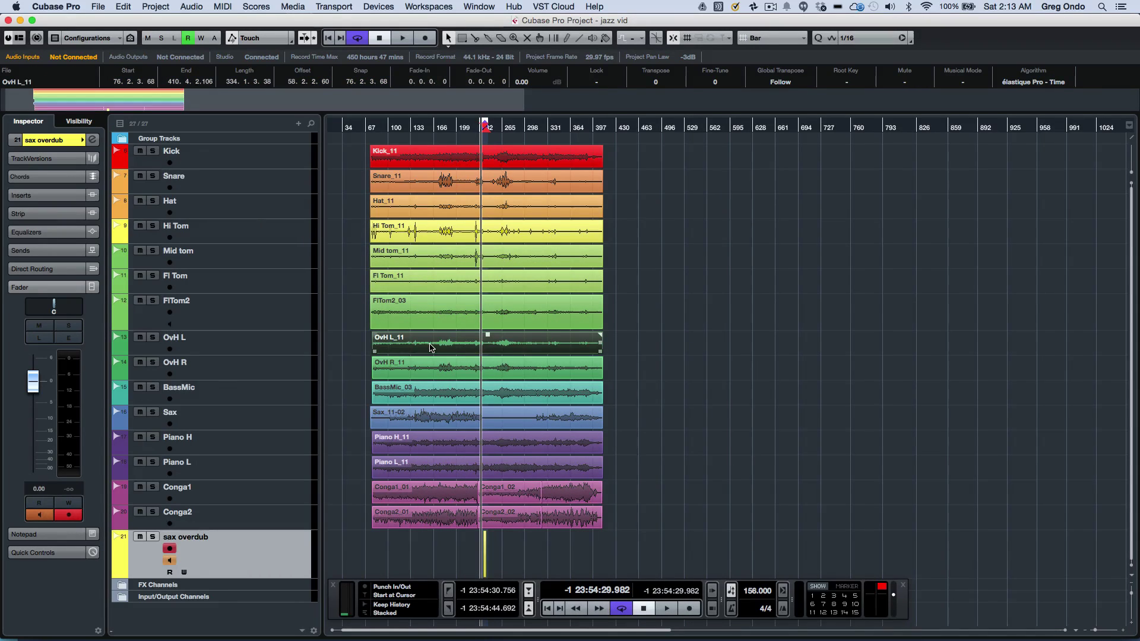
pyautogui.click(161, 9)
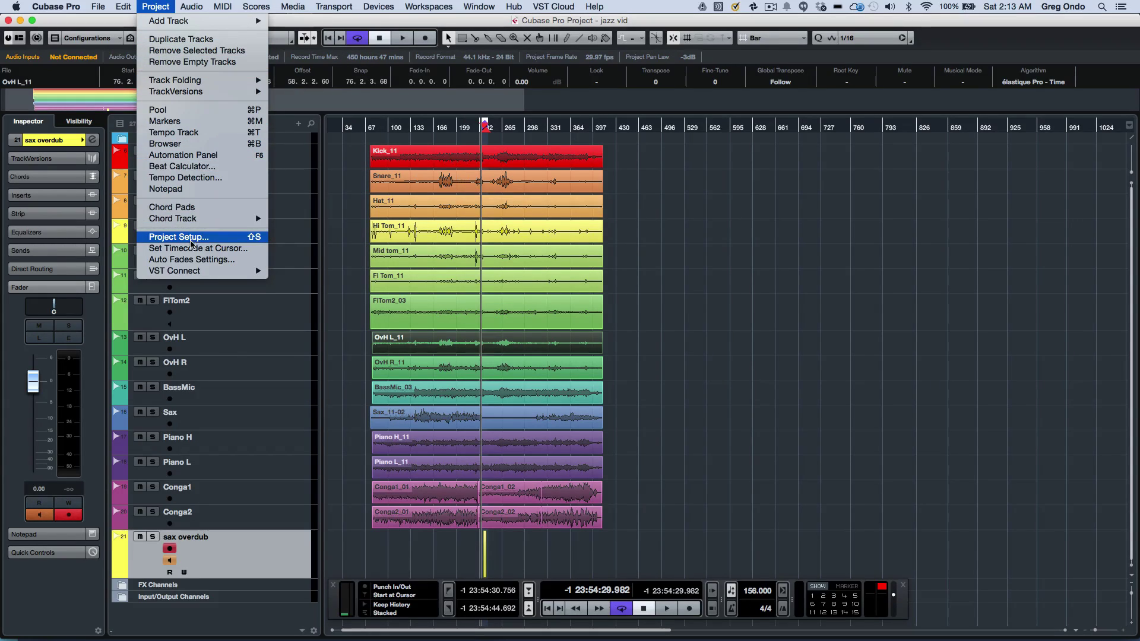
pyautogui.click(202, 178)
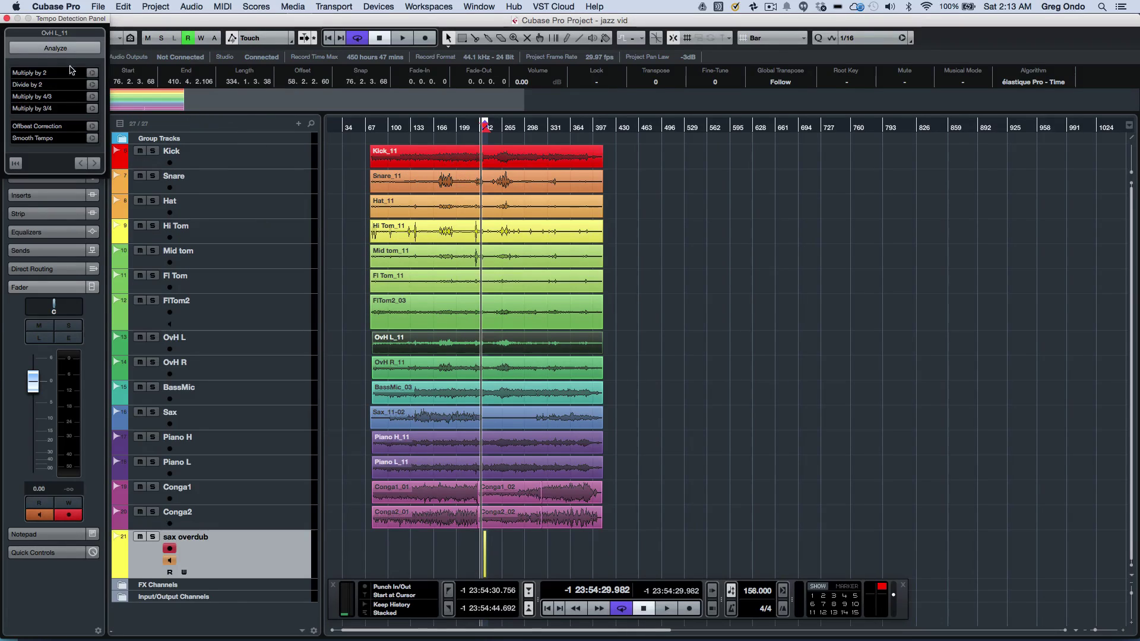
pyautogui.click(69, 50)
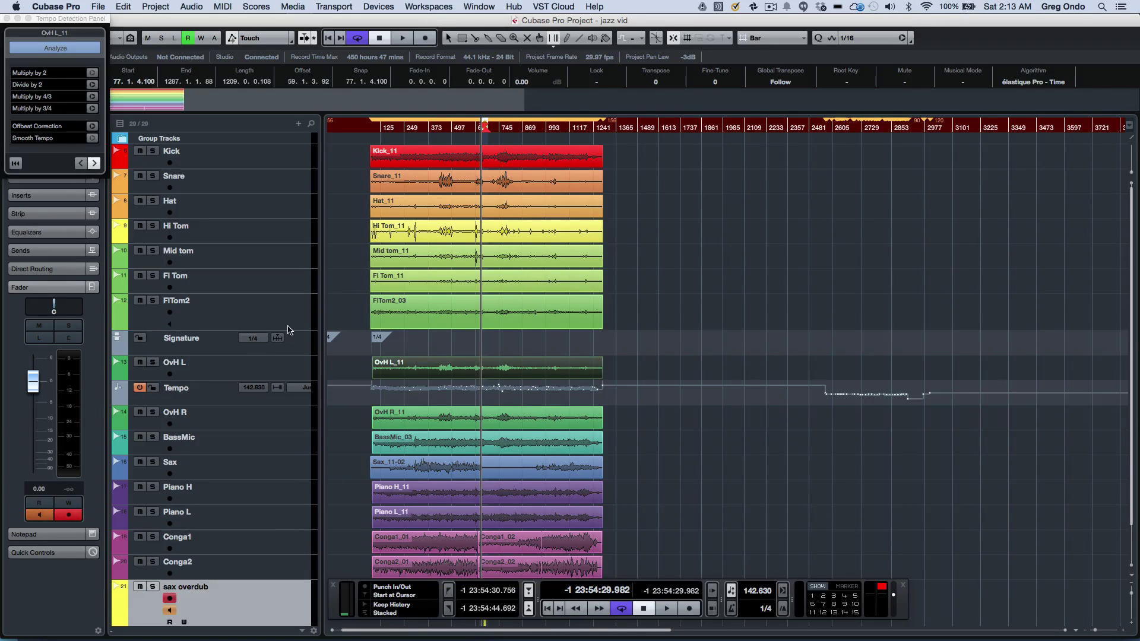
# Step: Move the detected Tempo and Signature tracks to the top of the track list
pyautogui.click(214, 394)
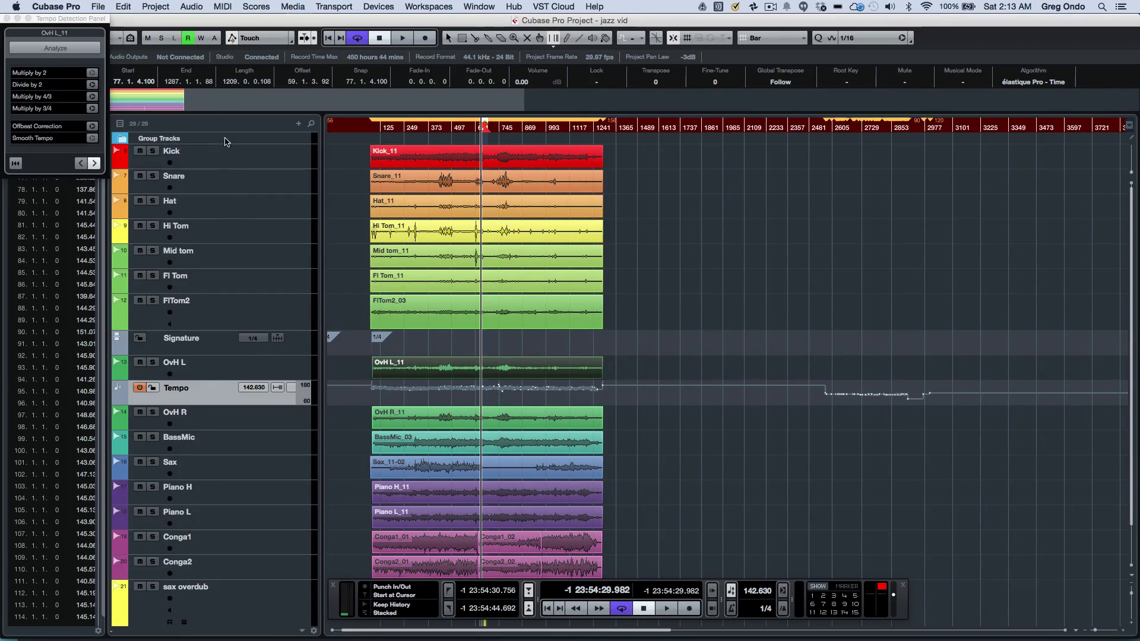
pyautogui.moveTo(214, 244); pyautogui.dragTo(225, 141)
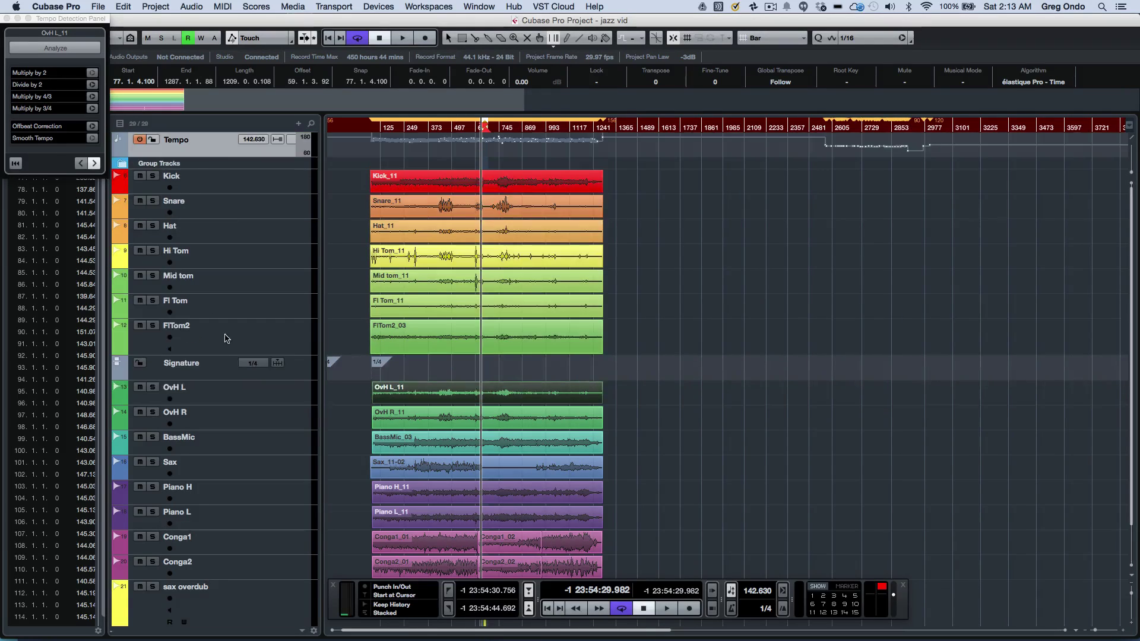
pyautogui.moveTo(218, 373); pyautogui.dragTo(235, 141)
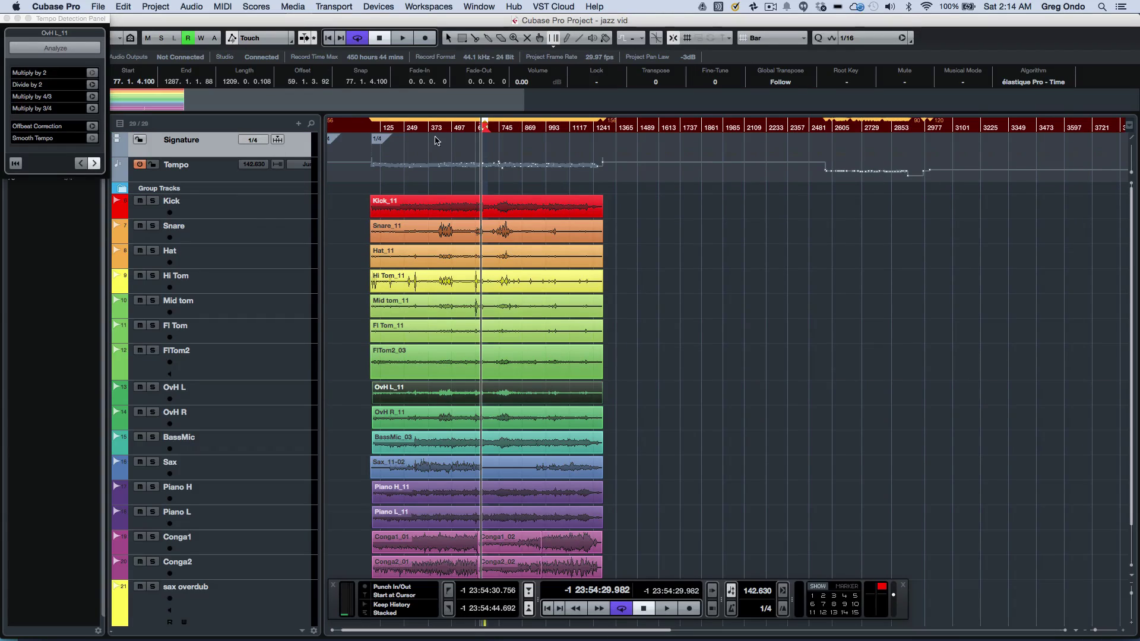
# Step: Zoom in on the song's opening bars and play them to check the detected signature
pyautogui.click(367, 130)
pyautogui.press('h')
pyautogui.press('h')
pyautogui.press('h')
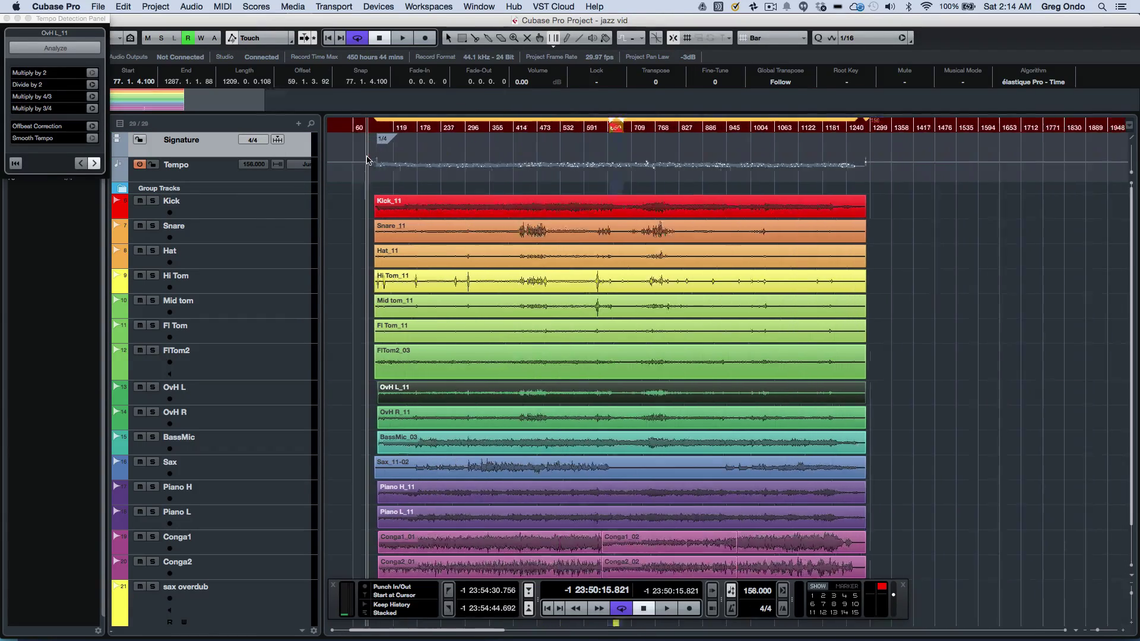
pyautogui.press('h')
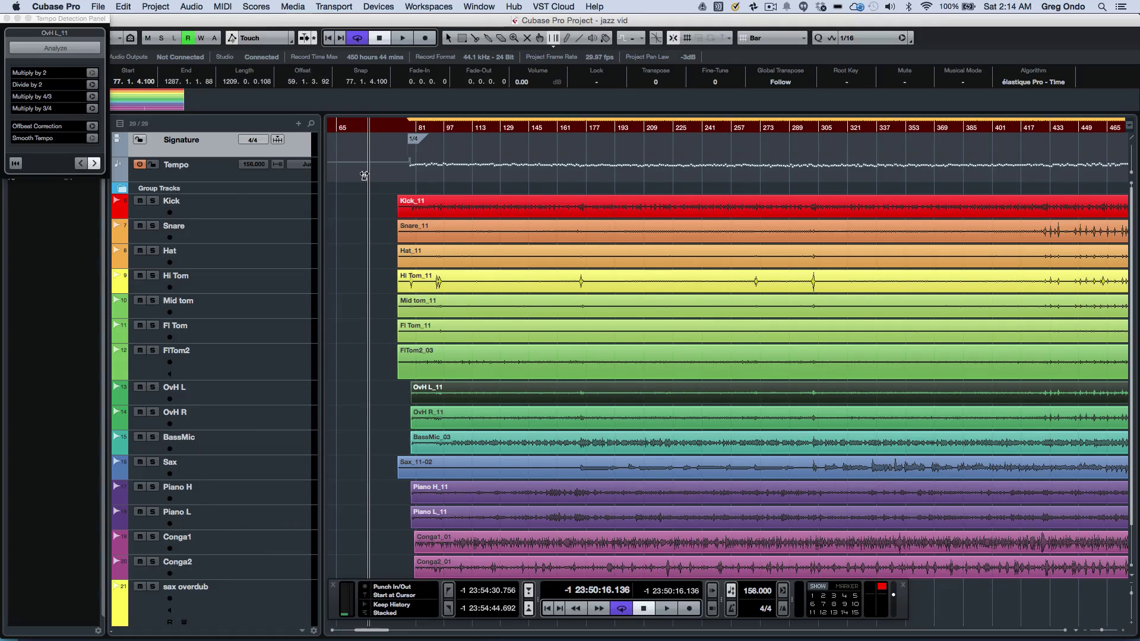
pyautogui.moveTo(401, 127); pyautogui.dragTo(404, 142)
pyautogui.press('space')
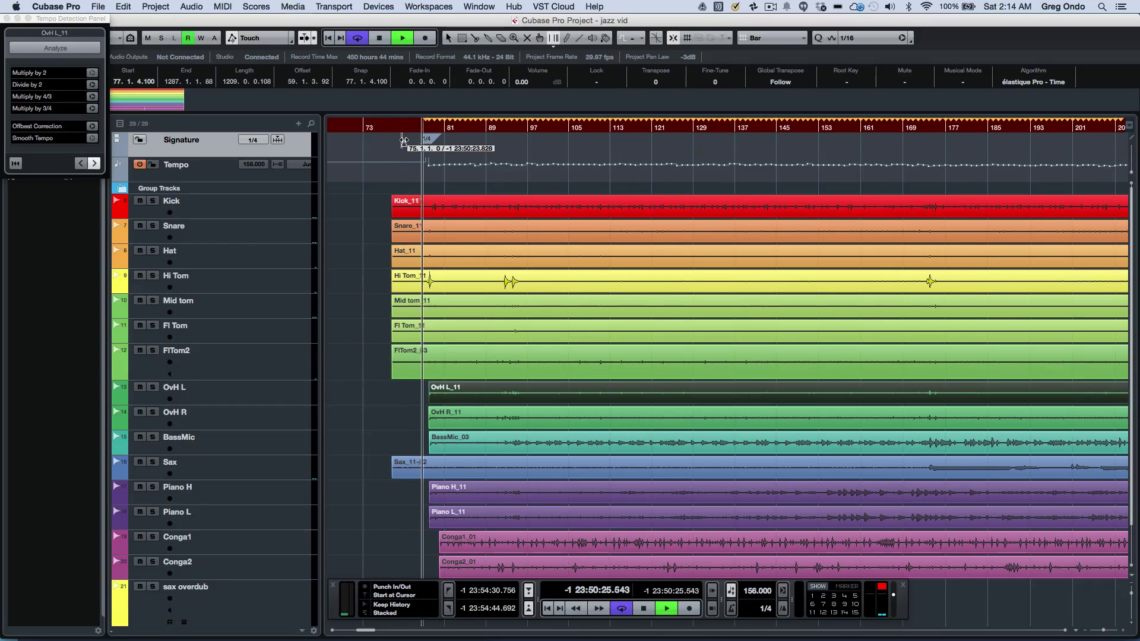
pyautogui.press('space')
# Step: Add a 4/4 signature at bar 79 and audition the change while zooming out to the whole song
pyautogui.press('h')
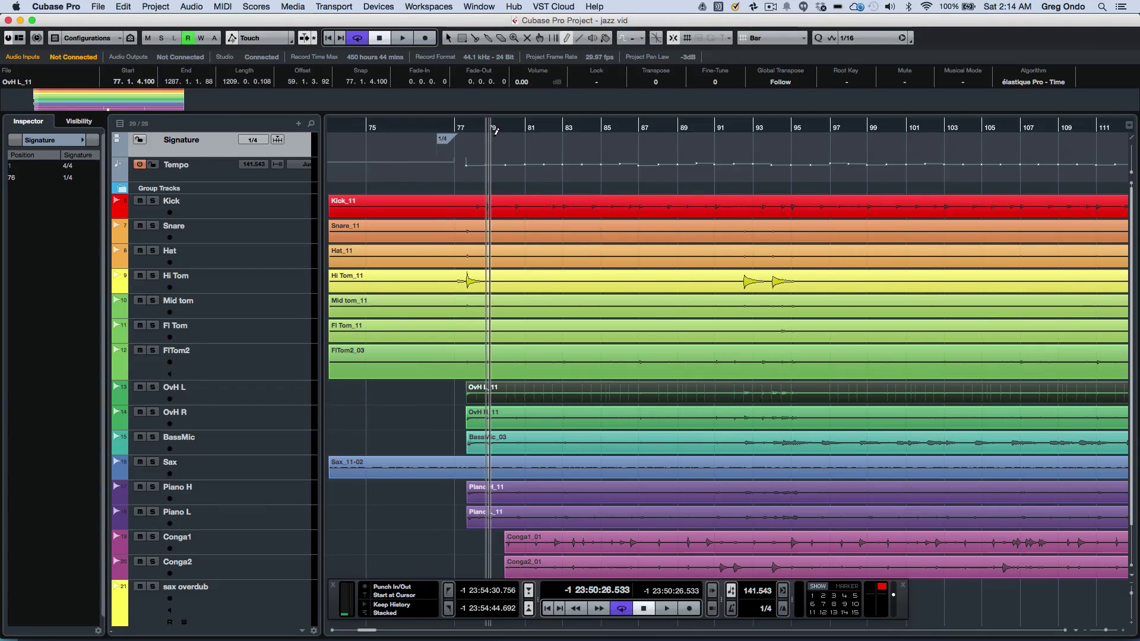
pyautogui.click(494, 132)
pyautogui.press('space')
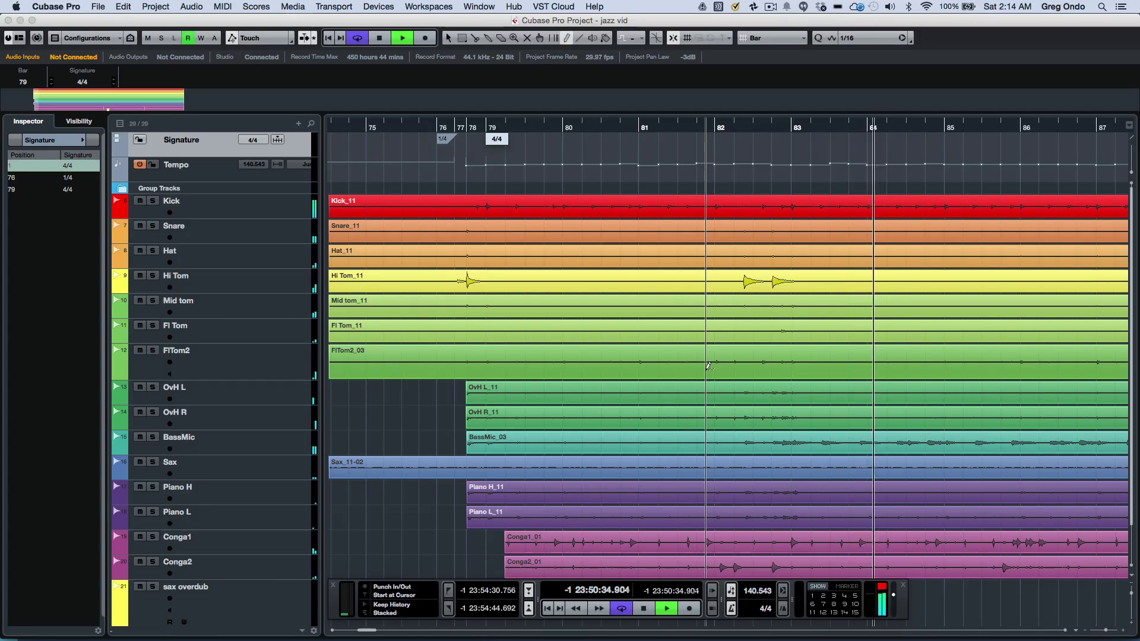
pyautogui.press('g')
pyautogui.press('g')
pyautogui.press('g')
pyautogui.press('g')
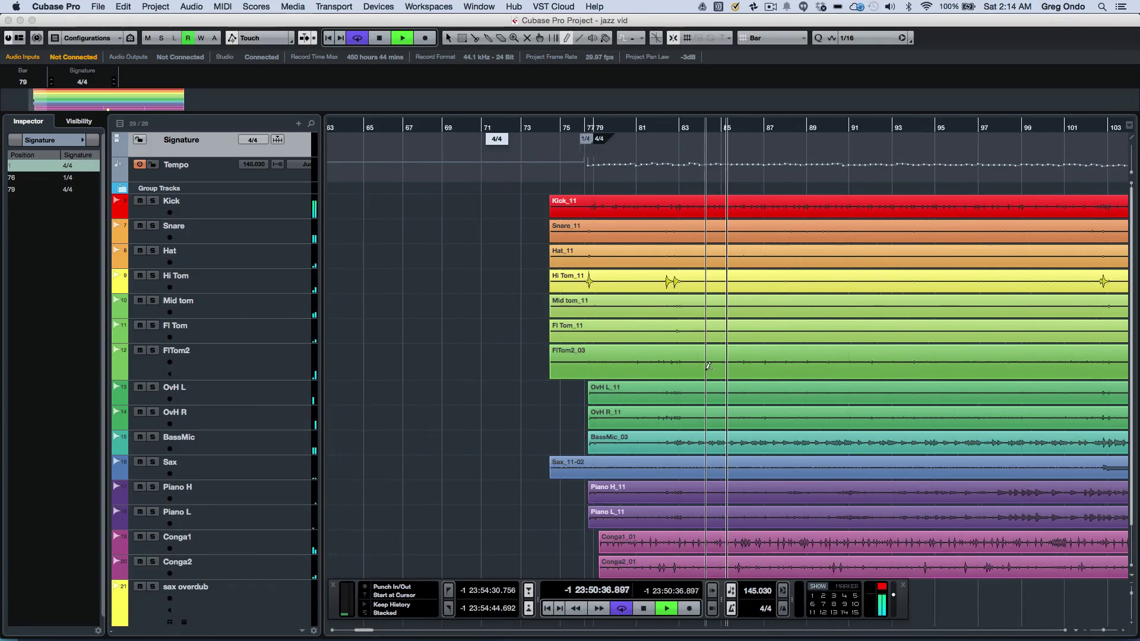
pyautogui.press('g')
pyautogui.press('g')
pyautogui.press('g')
pyautogui.press('g')
pyautogui.press('g')
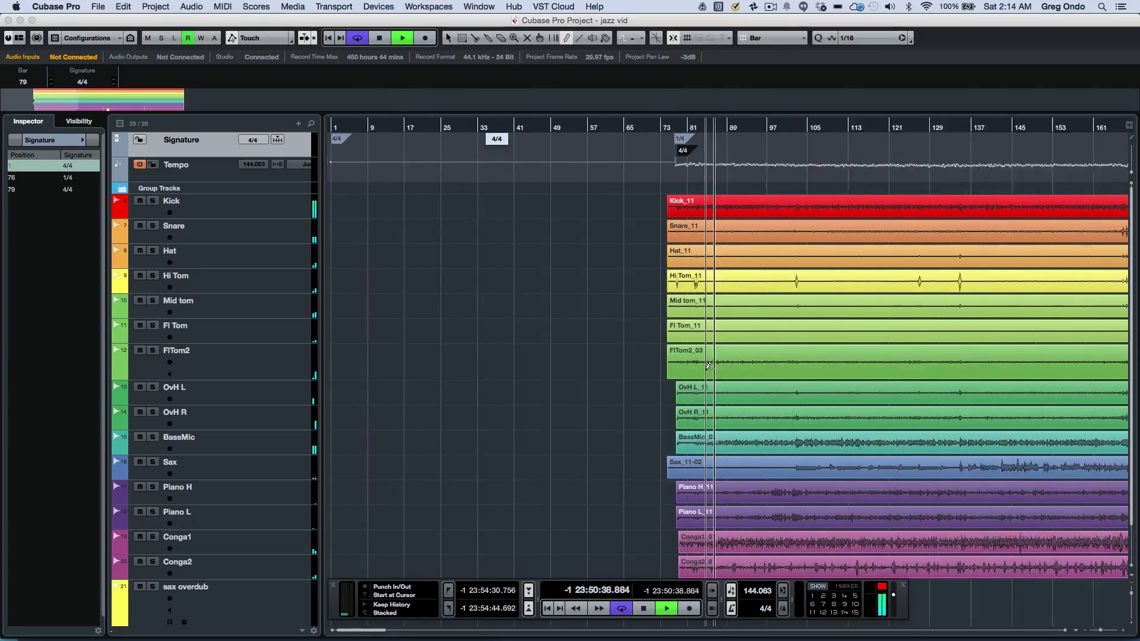
pyautogui.press('g')
pyautogui.press('g')
pyautogui.press('g')
pyautogui.press('g')
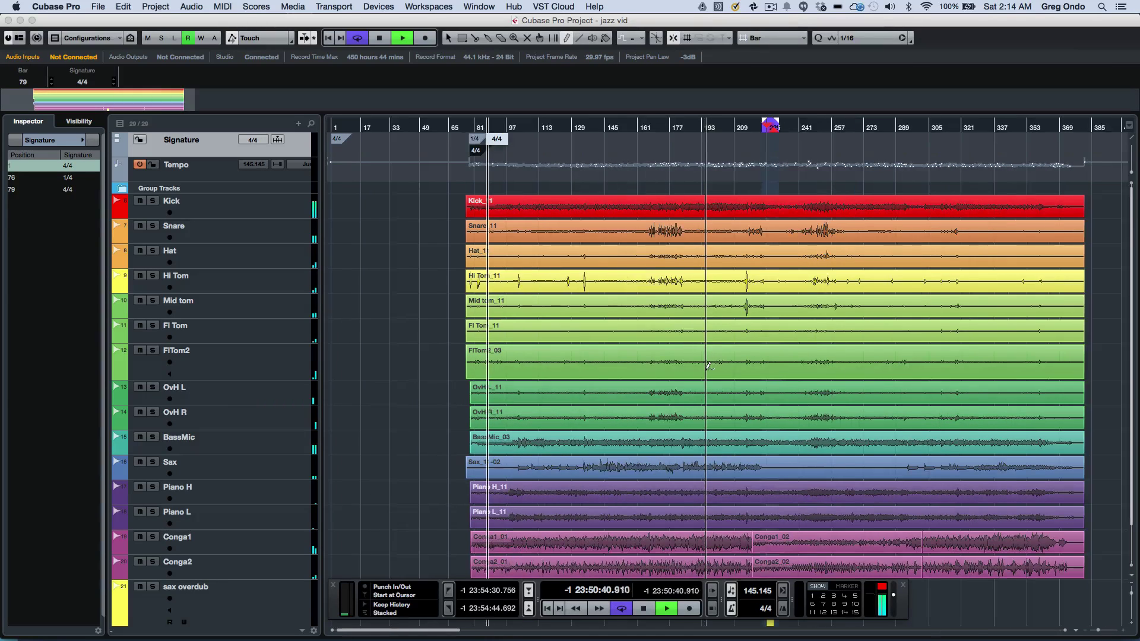
pyautogui.press('space')
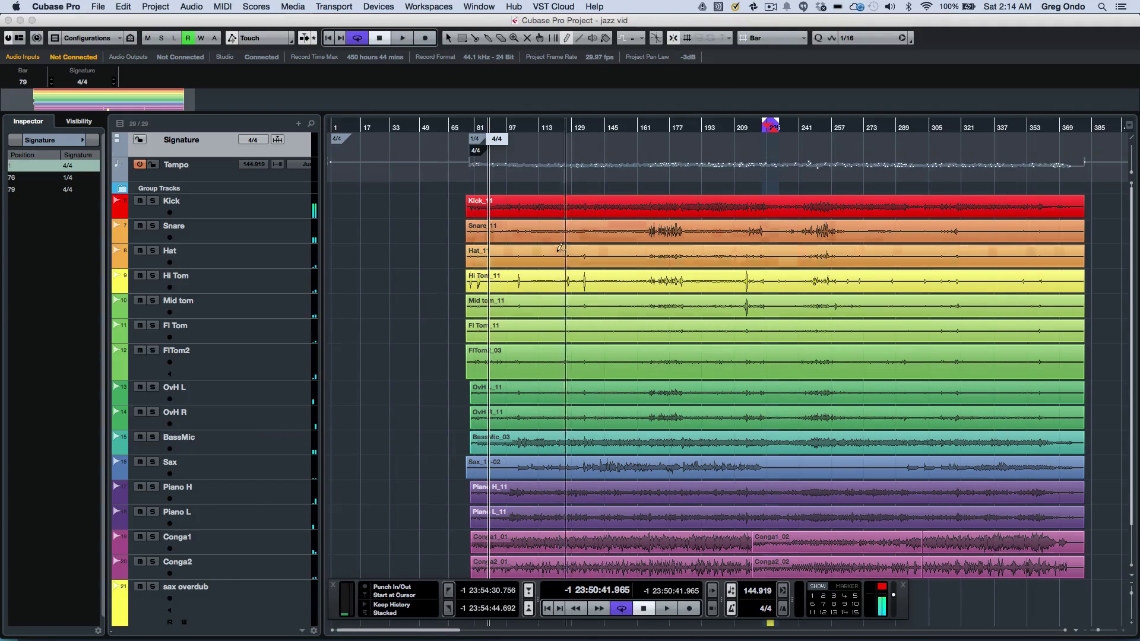
# Step: Enlarge the Tempo track, zoom out, and marquee-select every audio event from bar 74 to 381
pyautogui.moveTo(269, 180); pyautogui.dragTo(259, 258)
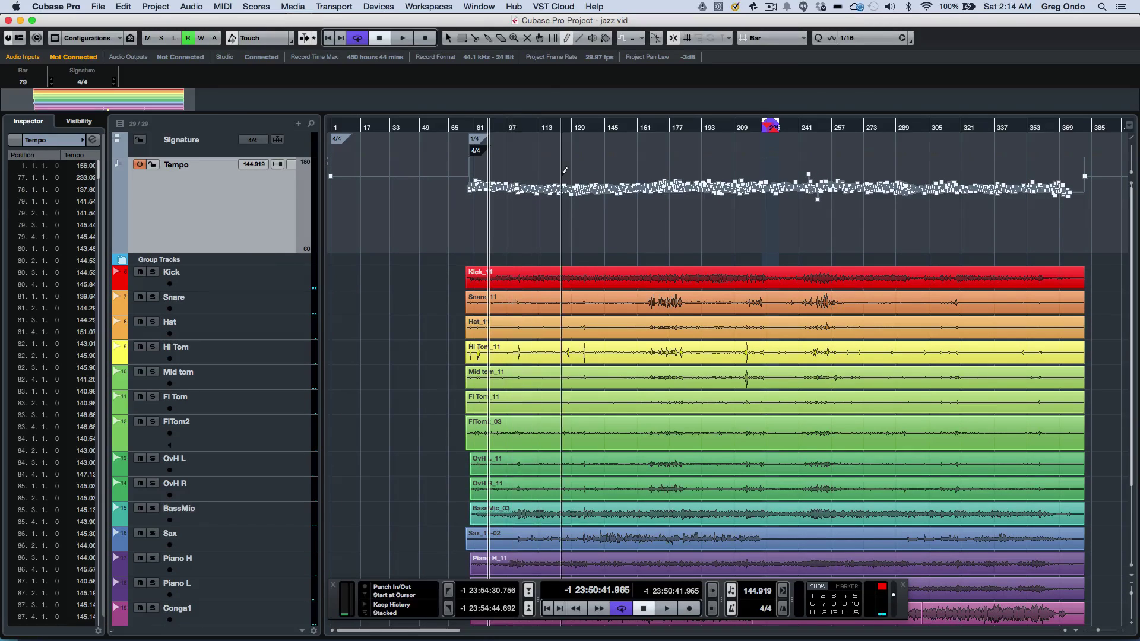
pyautogui.click(524, 118)
pyautogui.moveTo(523, 117); pyautogui.dragTo(522, 104)
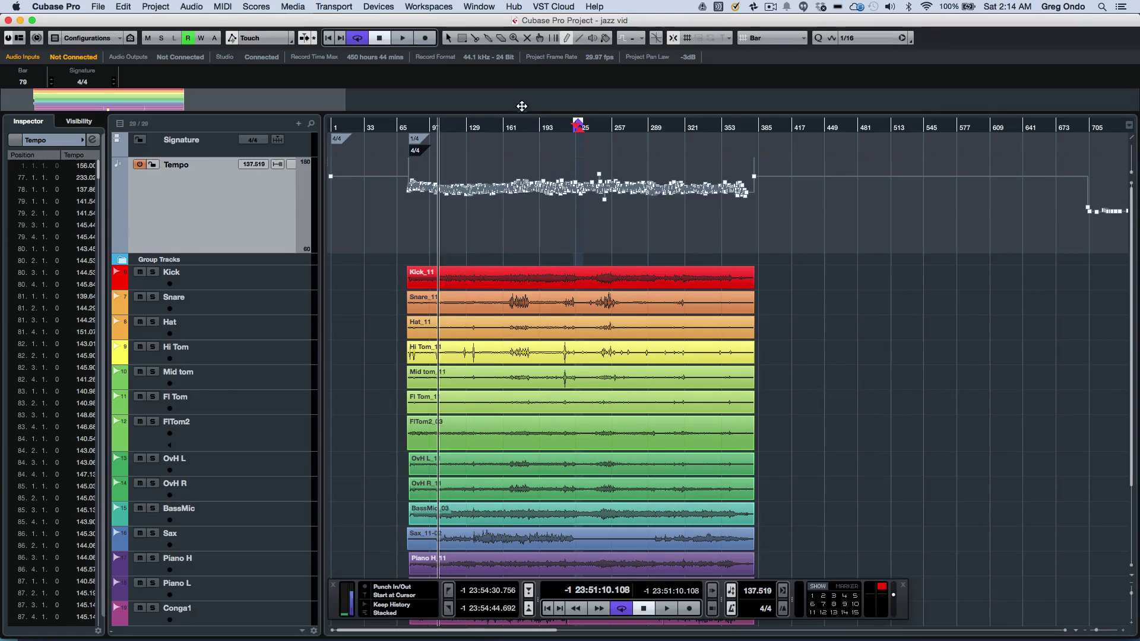
pyautogui.rightClick(840, 271)
pyautogui.click(841, 273)
pyautogui.moveTo(780, 273); pyautogui.dragTo(512, 527)
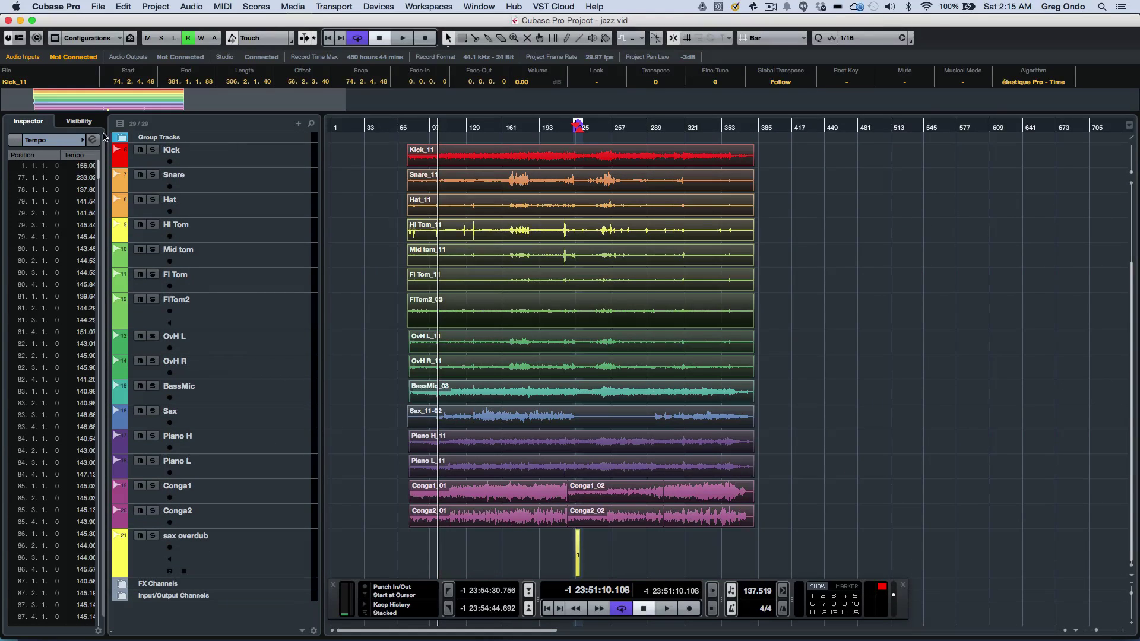
# Step: Apply Set Definition From Tempo to the 17 clips, setting all tracks to musical time base
pyautogui.click(192, 6)
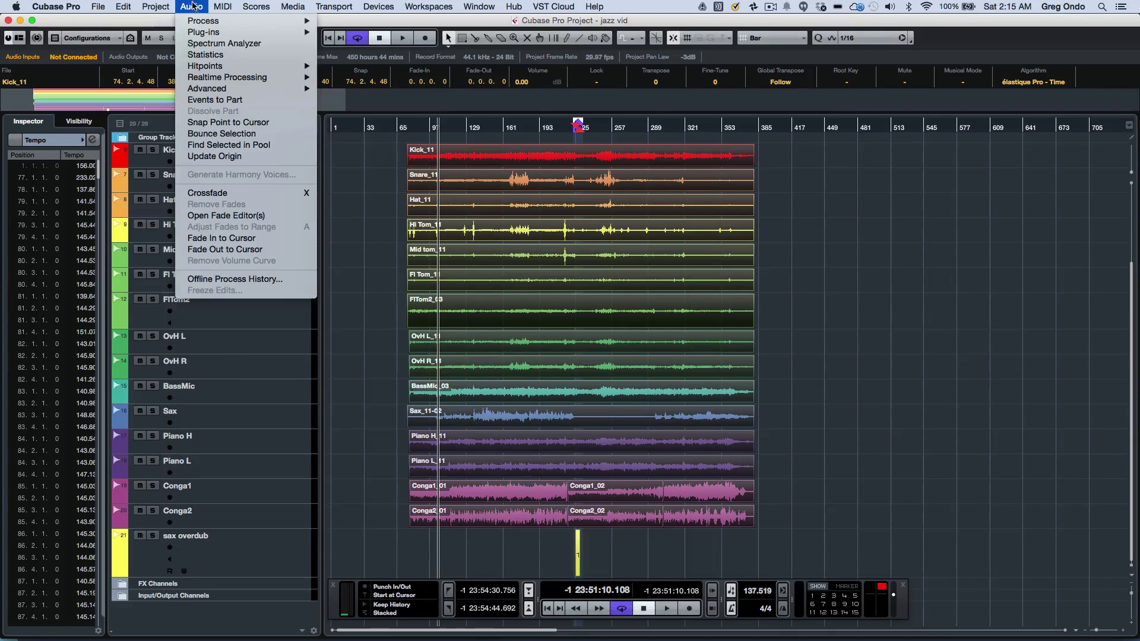
pyautogui.moveTo(226, 89)
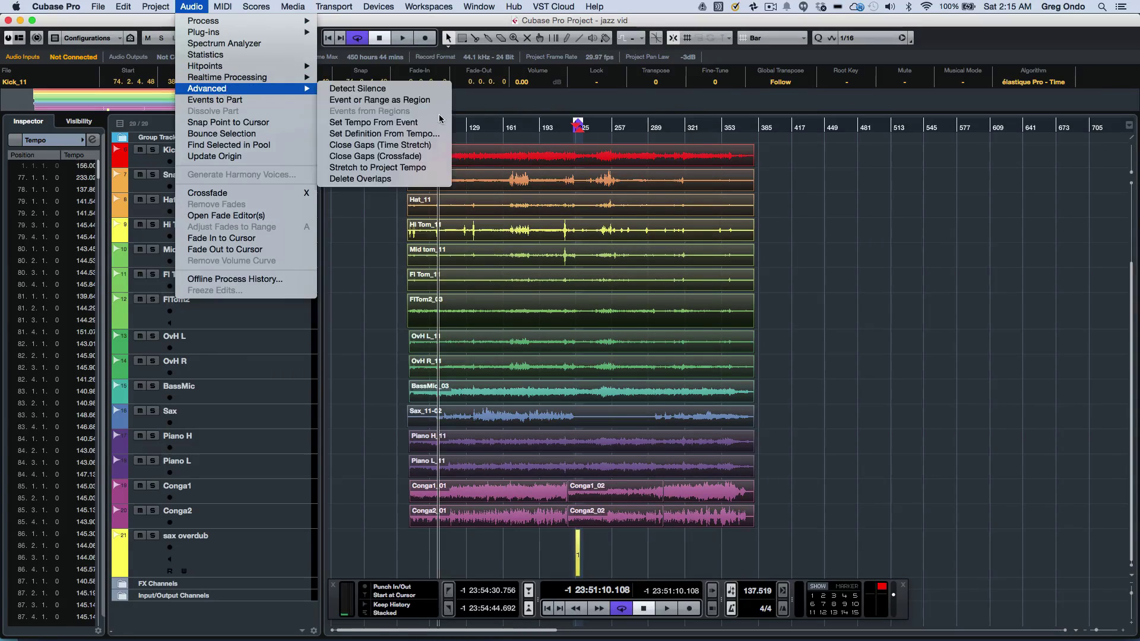
pyautogui.click(415, 134)
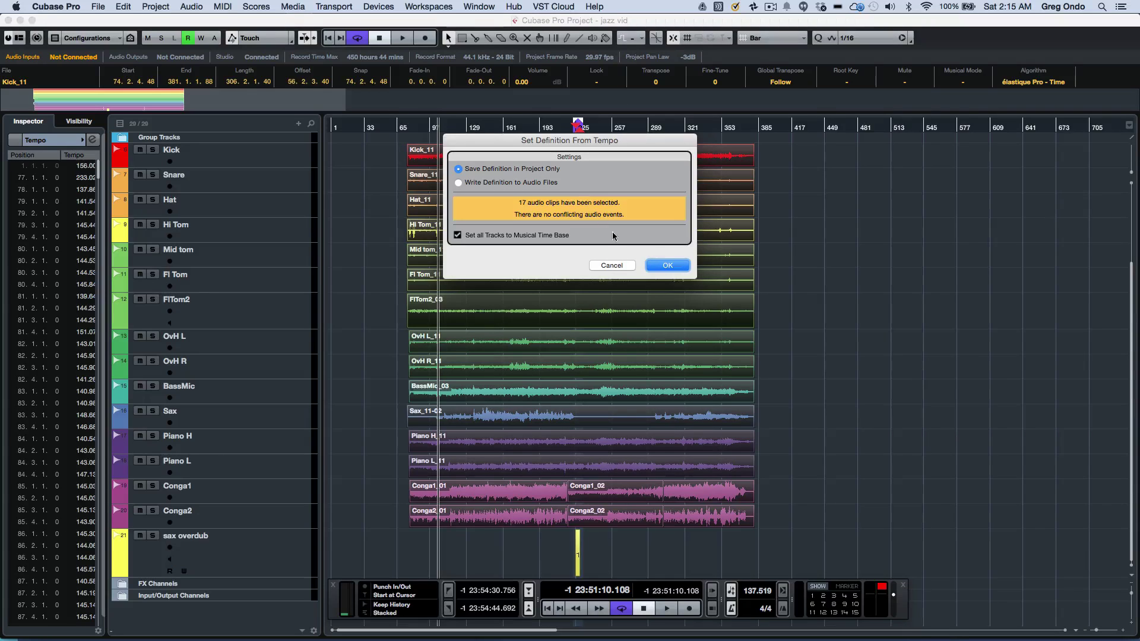
pyautogui.click(680, 268)
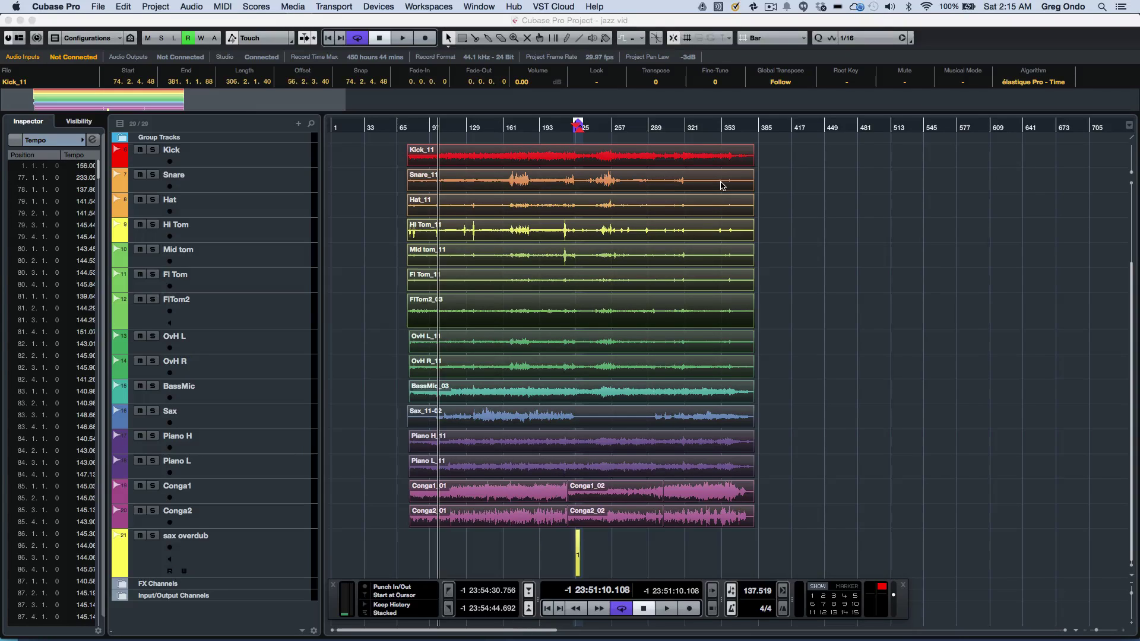
# Step: Zoom in, make the Tempo track taller, and play the project to check the detected tempo curve
pyautogui.click(750, 160)
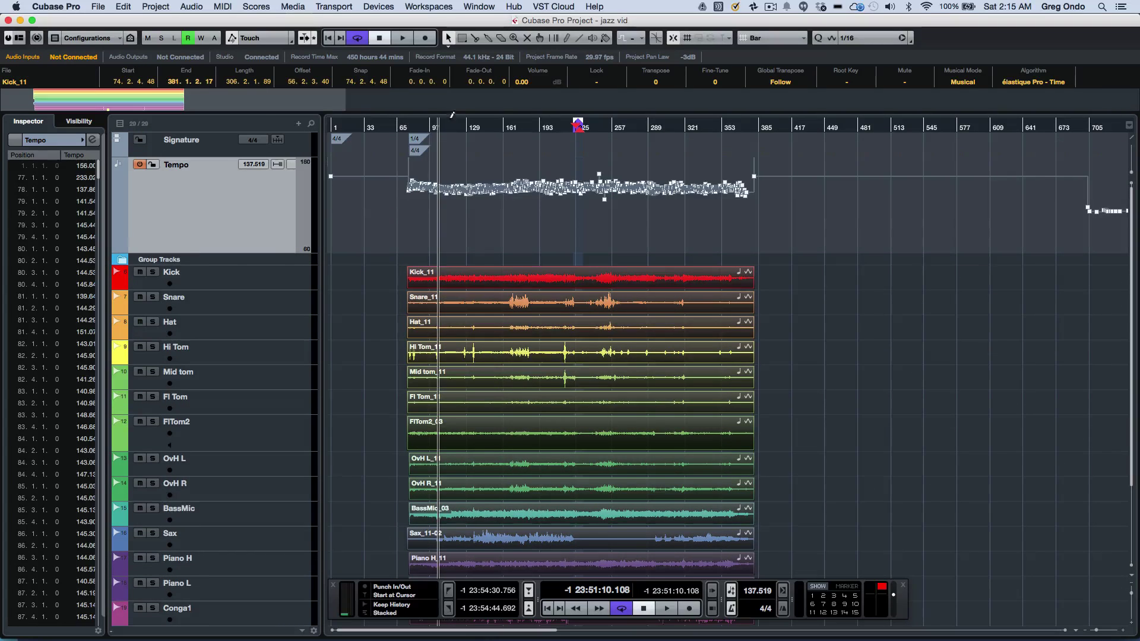
pyautogui.moveTo(453, 126); pyautogui.dragTo(451, 156)
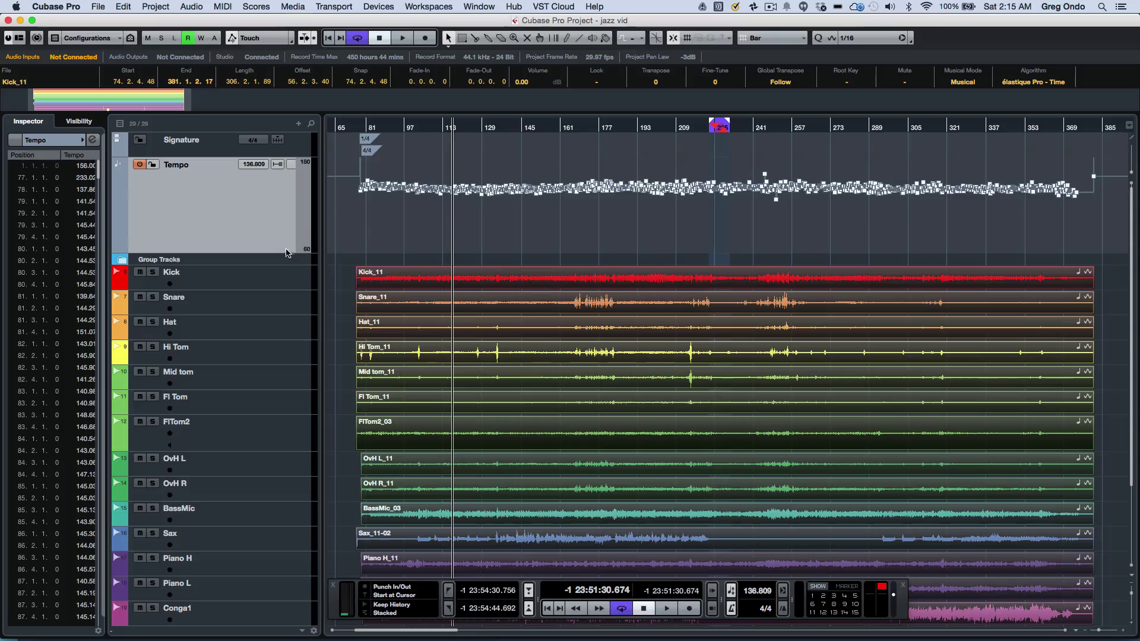
pyautogui.moveTo(276, 254); pyautogui.dragTo(276, 265)
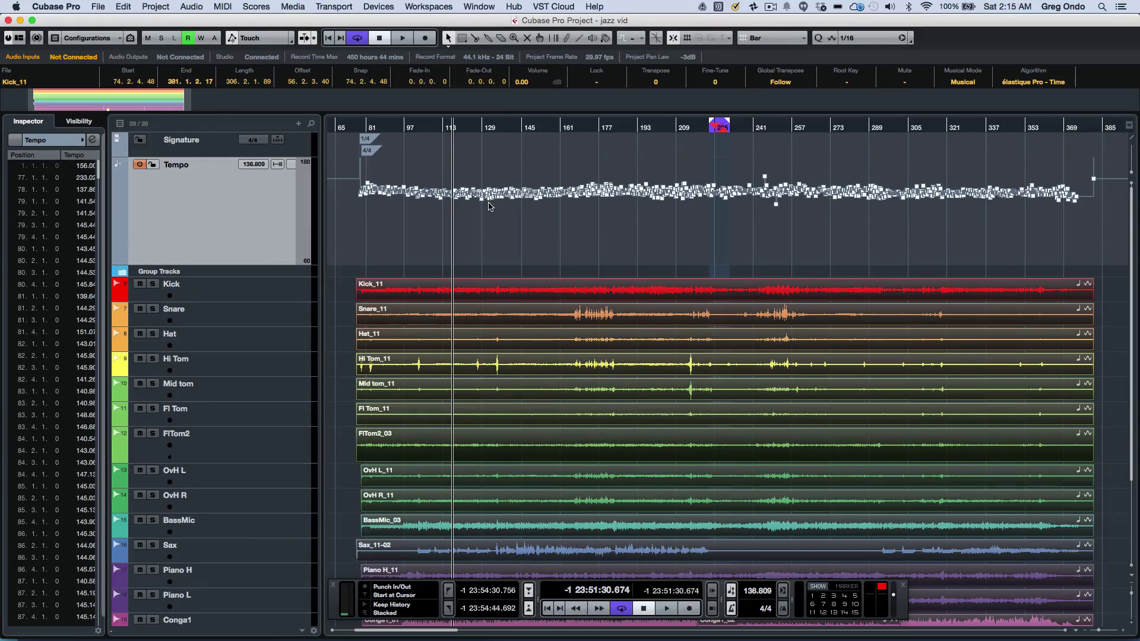
pyautogui.press('space')
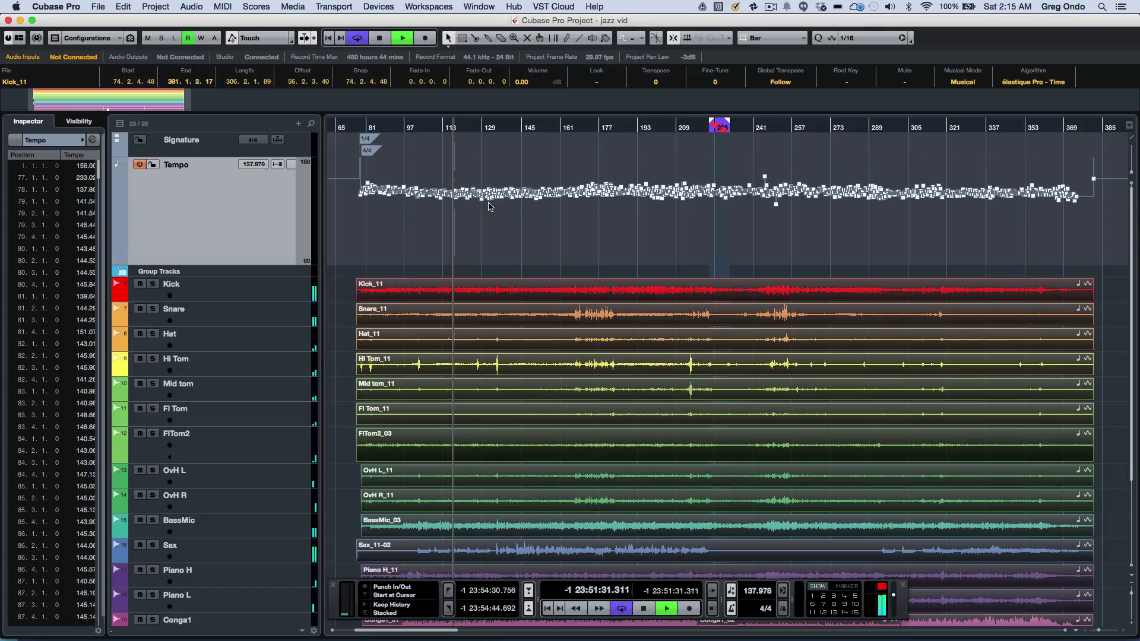
pyautogui.press('h')
pyautogui.press('h')
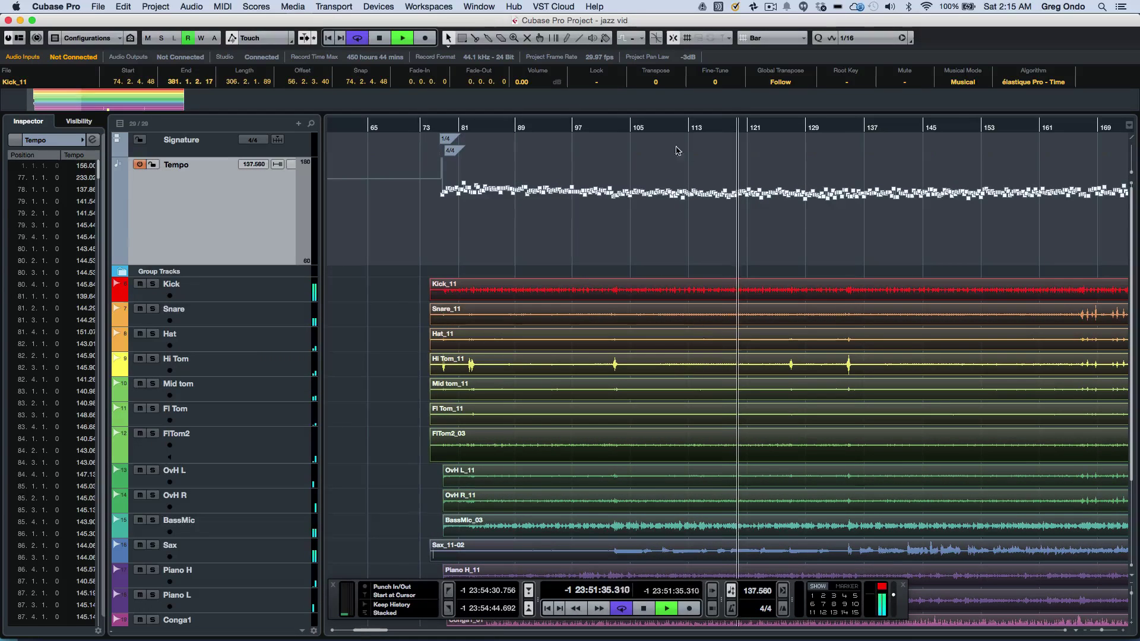
pyautogui.press('space')
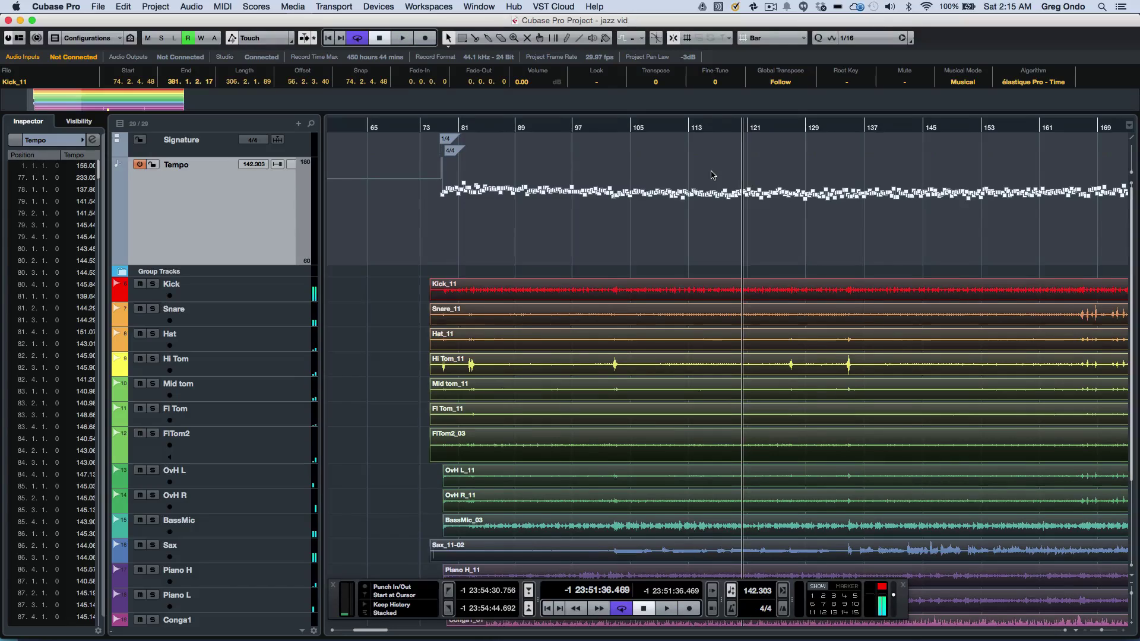
# Step: Select the tempo points from bar 117 to 129 and scale them down to about 130 BPM
pyautogui.click(713, 175)
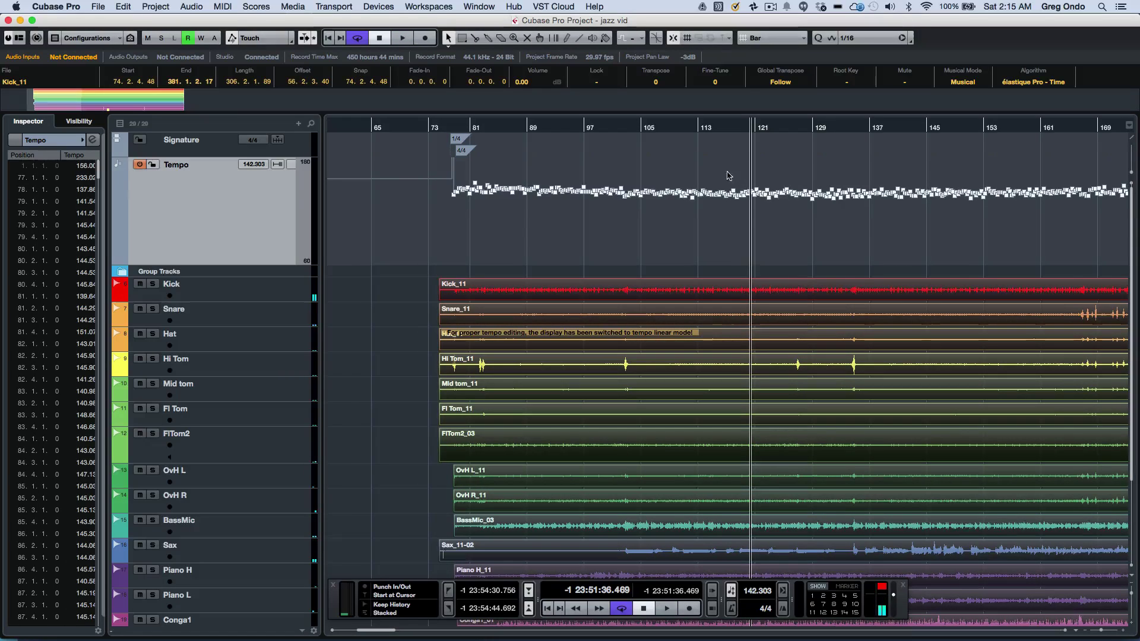
pyautogui.moveTo(728, 172); pyautogui.dragTo(818, 222)
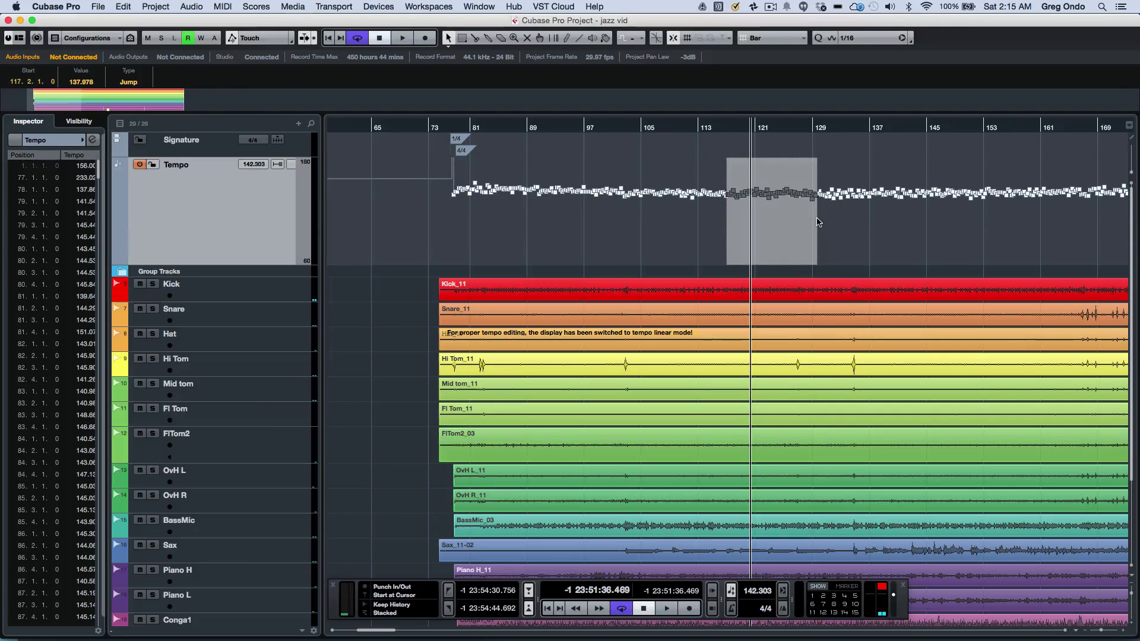
pyautogui.press('h')
pyautogui.press('h')
pyautogui.press('h')
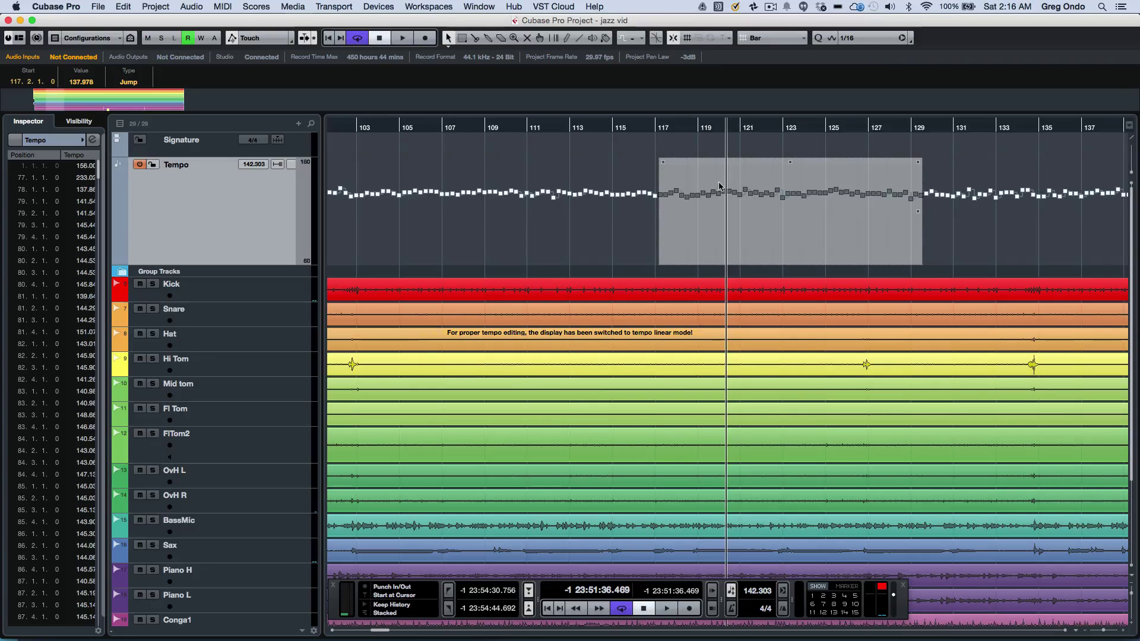
pyautogui.moveTo(662, 162)
pyautogui.mouseDown()
pyautogui.moveTo(663, 198)
pyautogui.moveTo(657, 159)
pyautogui.mouseUp()
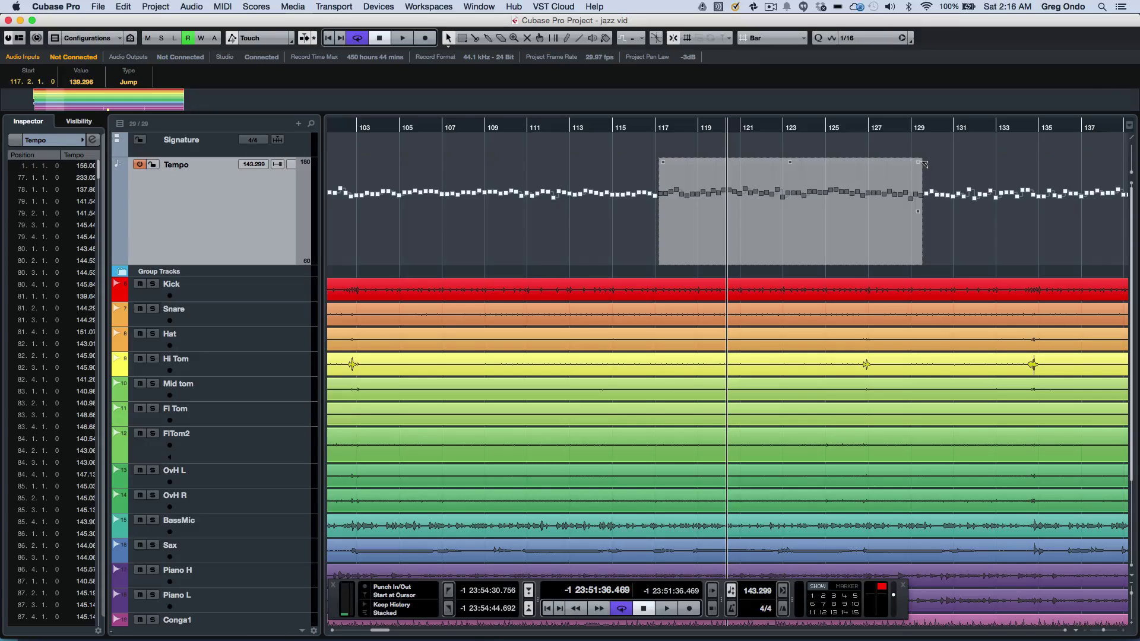
pyautogui.moveTo(922, 162)
pyautogui.mouseDown()
pyautogui.moveTo(918, 198)
pyautogui.moveTo(922, 162)
pyautogui.mouseUp()
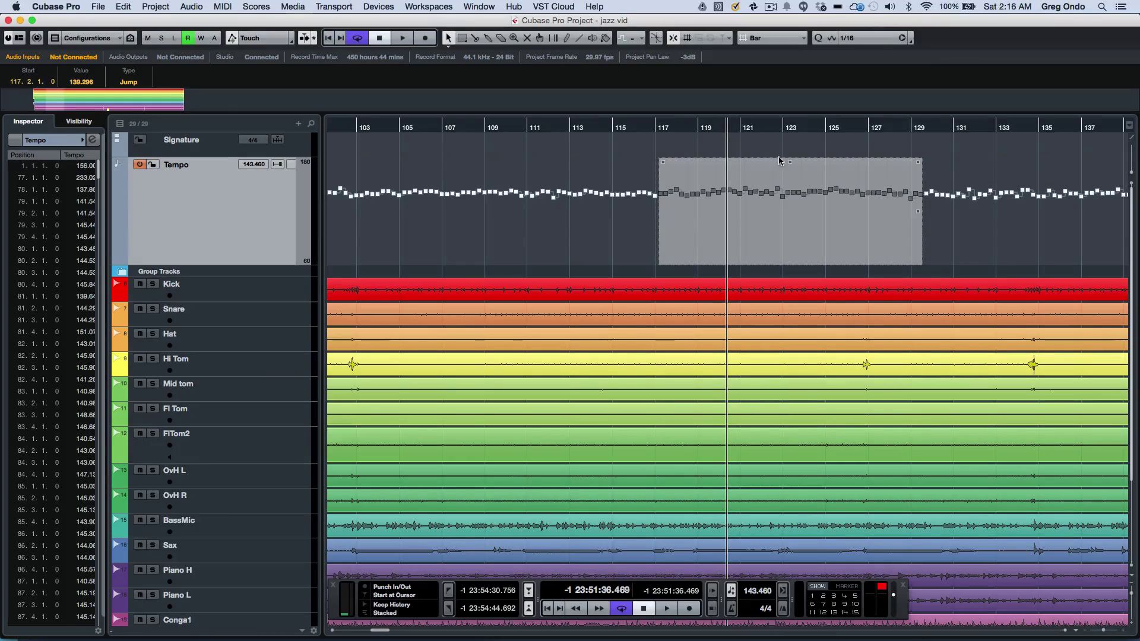
pyautogui.moveTo(783, 164)
pyautogui.mouseDown()
pyautogui.moveTo(783, 189)
pyautogui.moveTo(784, 171)
pyautogui.mouseUp()
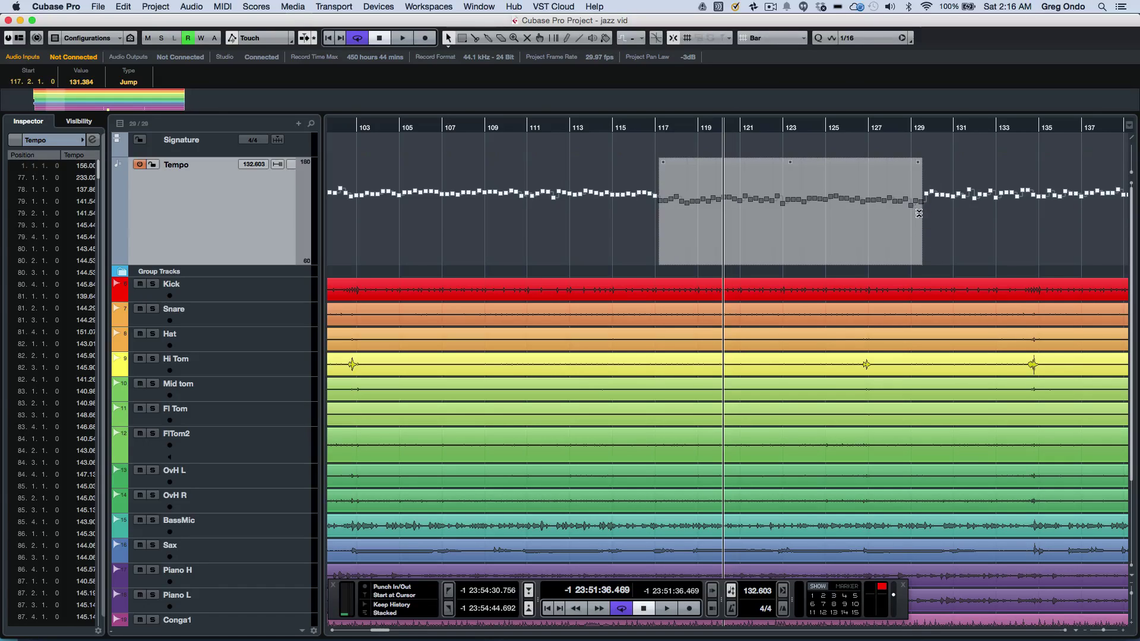
pyautogui.moveTo(920, 210)
pyautogui.mouseDown()
pyautogui.moveTo(914, 252)
pyautogui.moveTo(918, 205)
pyautogui.mouseUp()
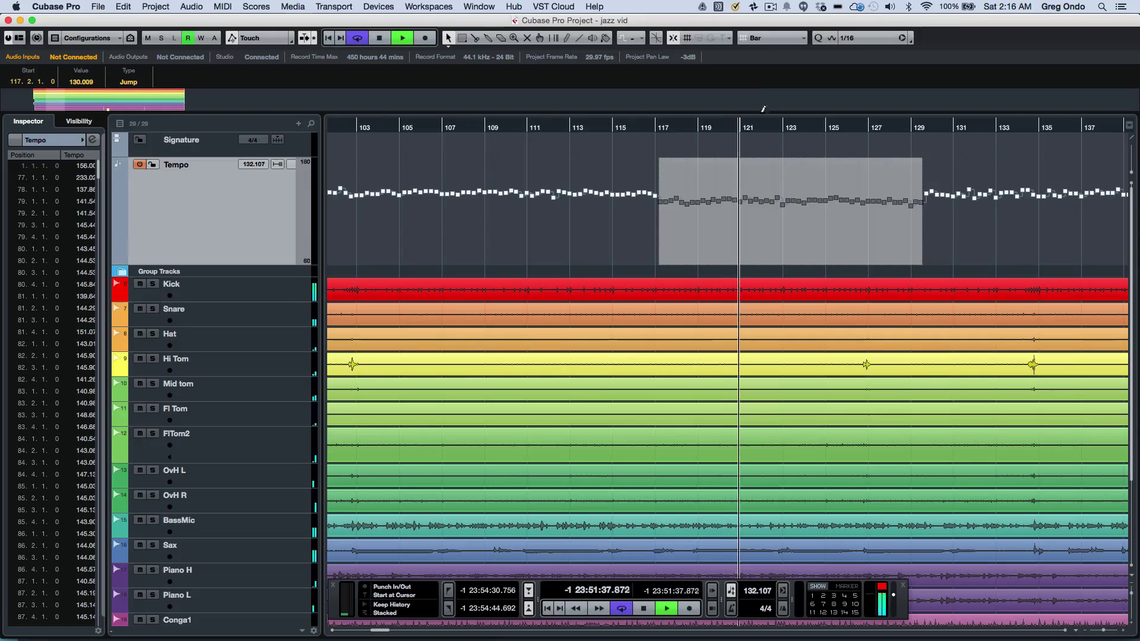
# Step: Tilt the start of the bar 117–129 tempo section into a rising ramp and play from bar 117
pyautogui.press('space')
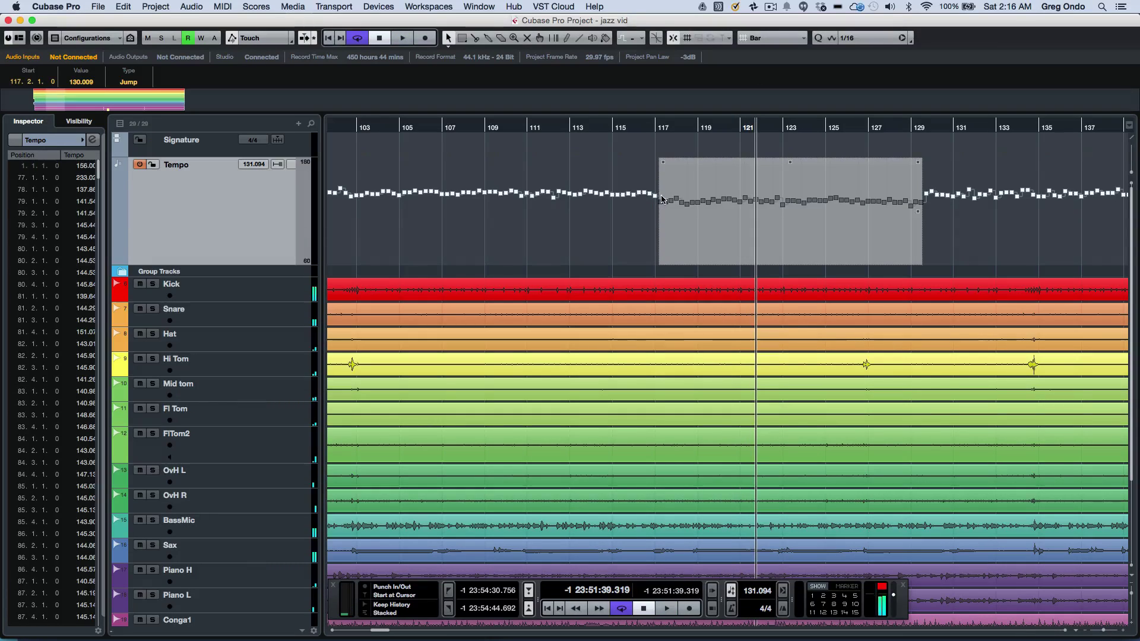
pyautogui.moveTo(661, 167); pyautogui.dragTo(660, 188)
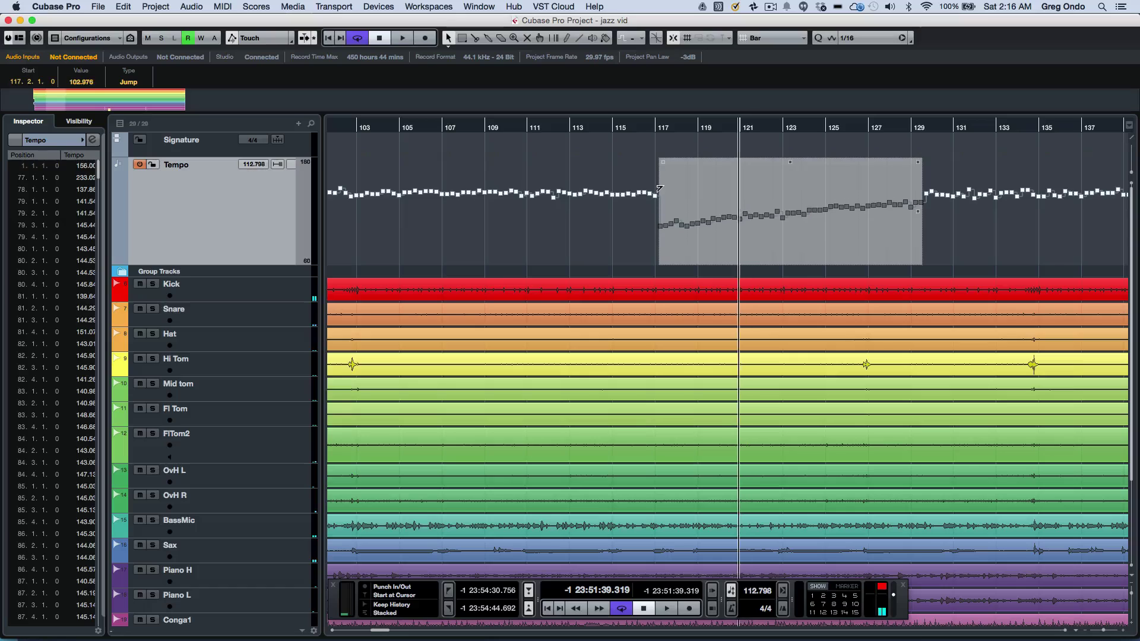
pyautogui.click(645, 125)
pyautogui.press('space')
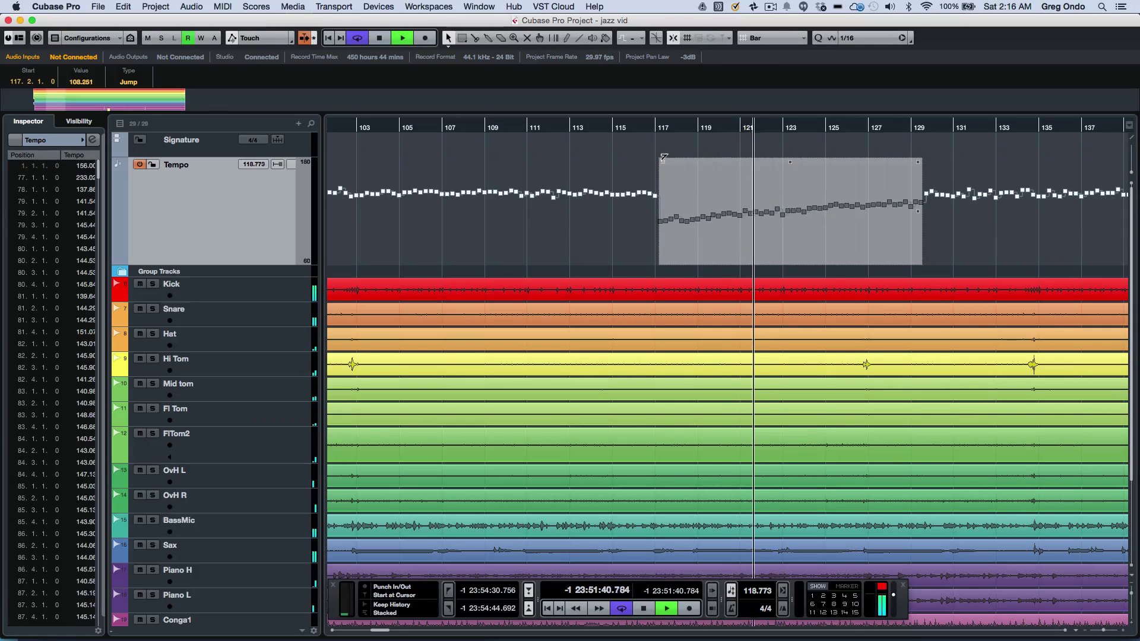
# Step: Raise the whole tempo section from 130 to about 166 BPM while listening, then stop
pyautogui.moveTo(664, 164); pyautogui.dragTo(667, 140)
pyautogui.moveTo(836, 161); pyautogui.dragTo(792, 133)
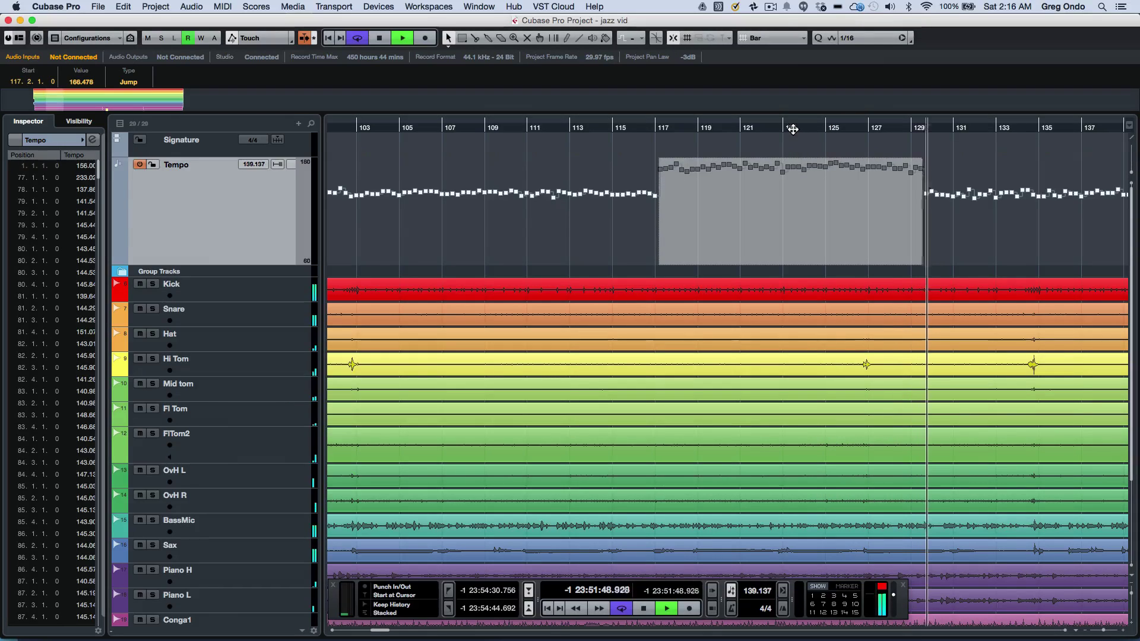
pyautogui.press('space')
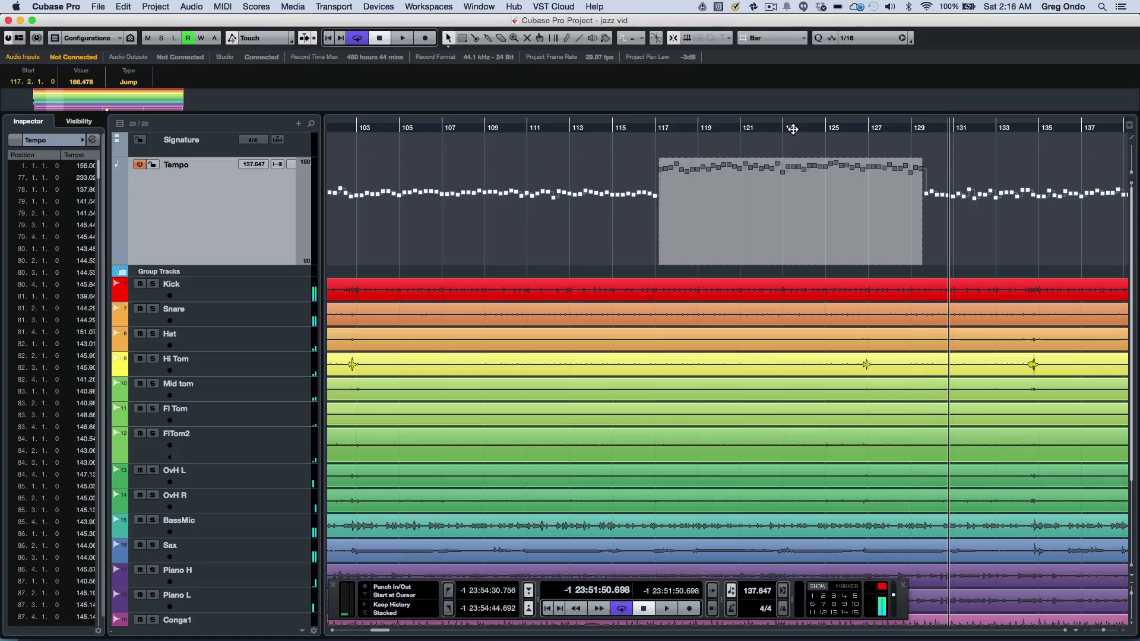